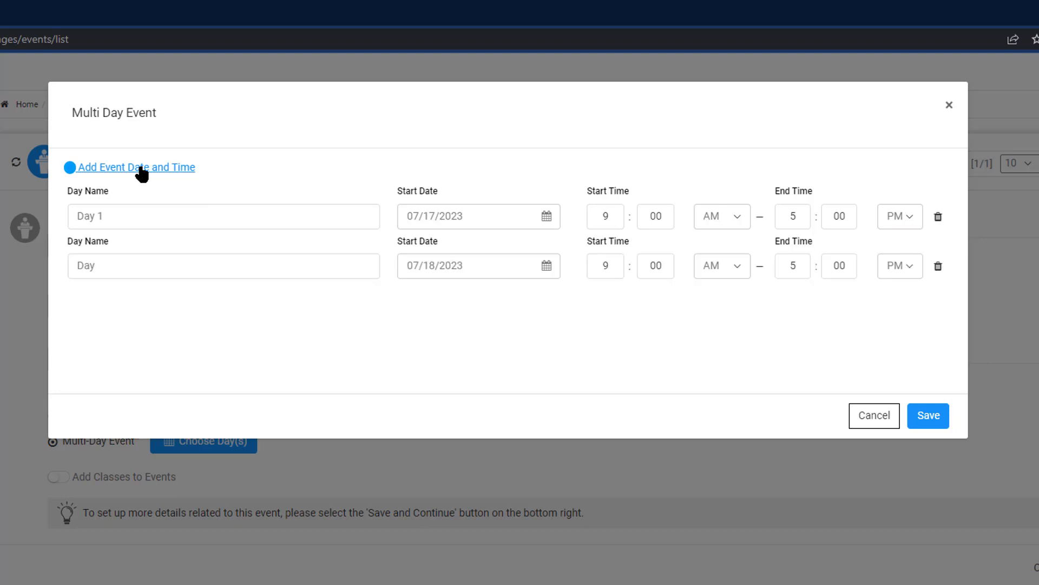
Name the second day Day 2, add Day 3 on 07/19/2023, and save the multi-day schedule.
click(116, 272)
text(2)
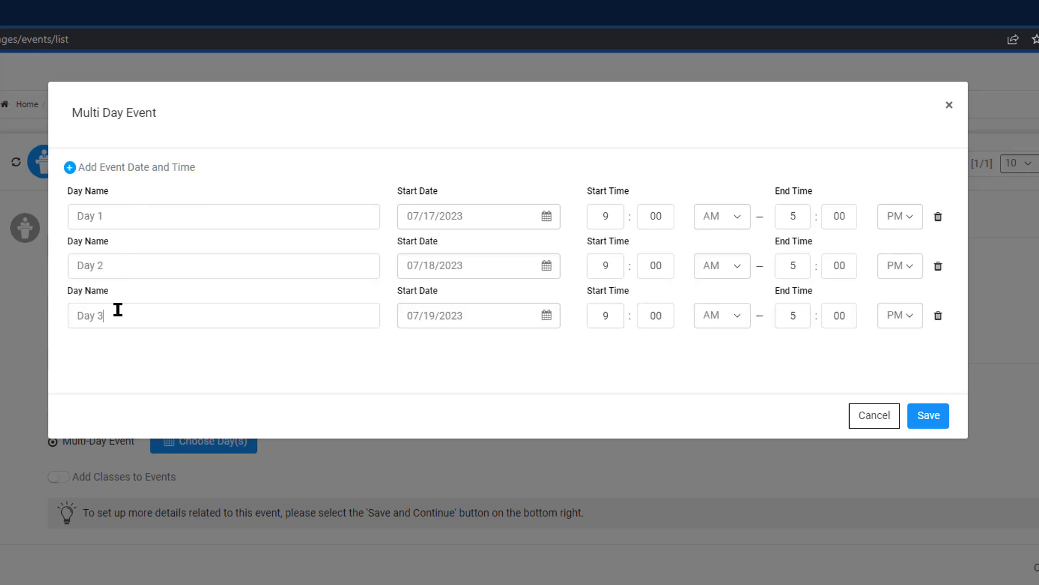
click(924, 422)
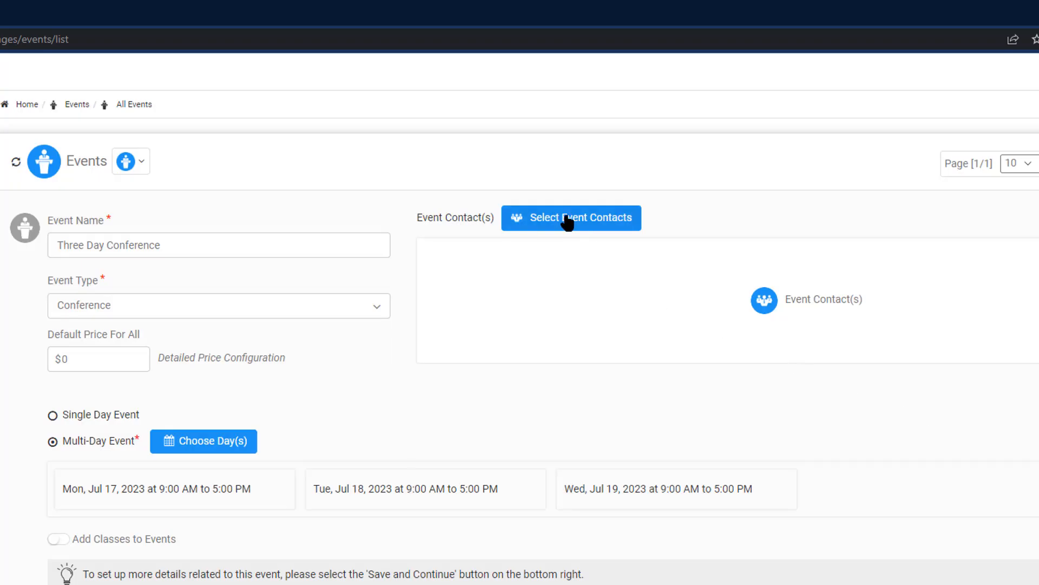
Assign the admin account as event contact, enable adding classes to the event, and save to continue.
click(566, 222)
click(655, 329)
click(701, 358)
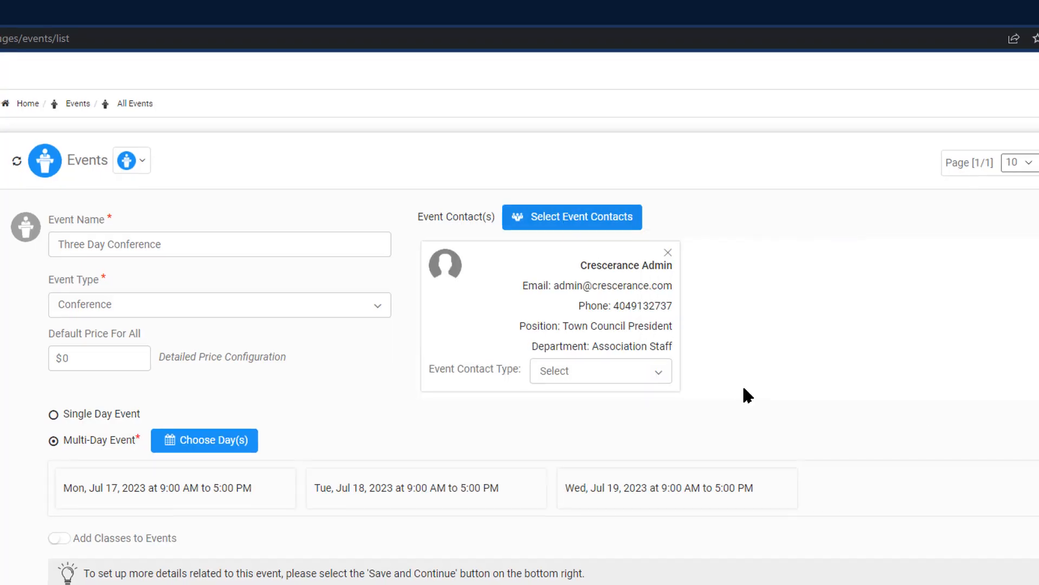
click(112, 485)
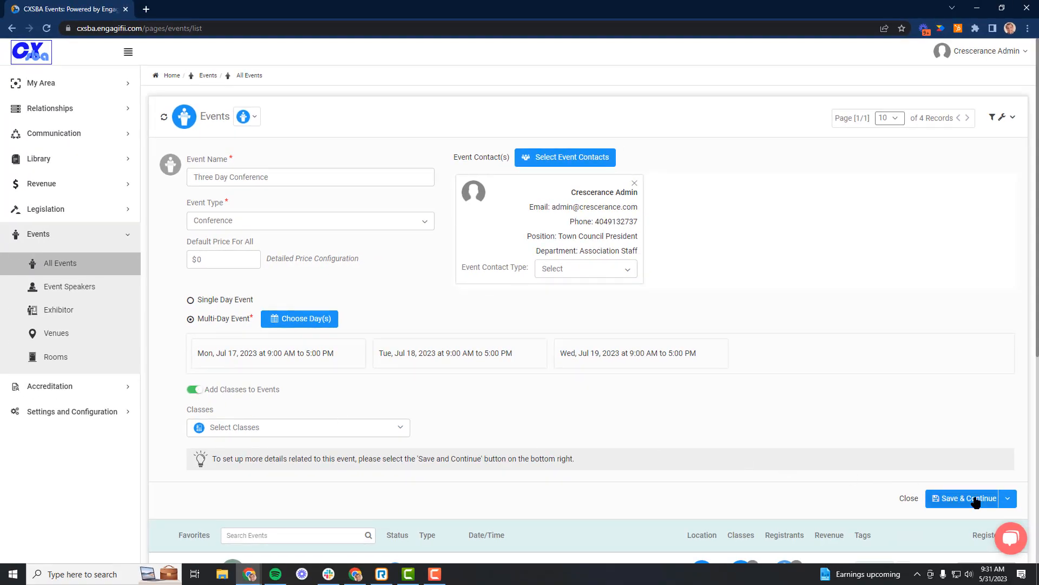
click(976, 499)
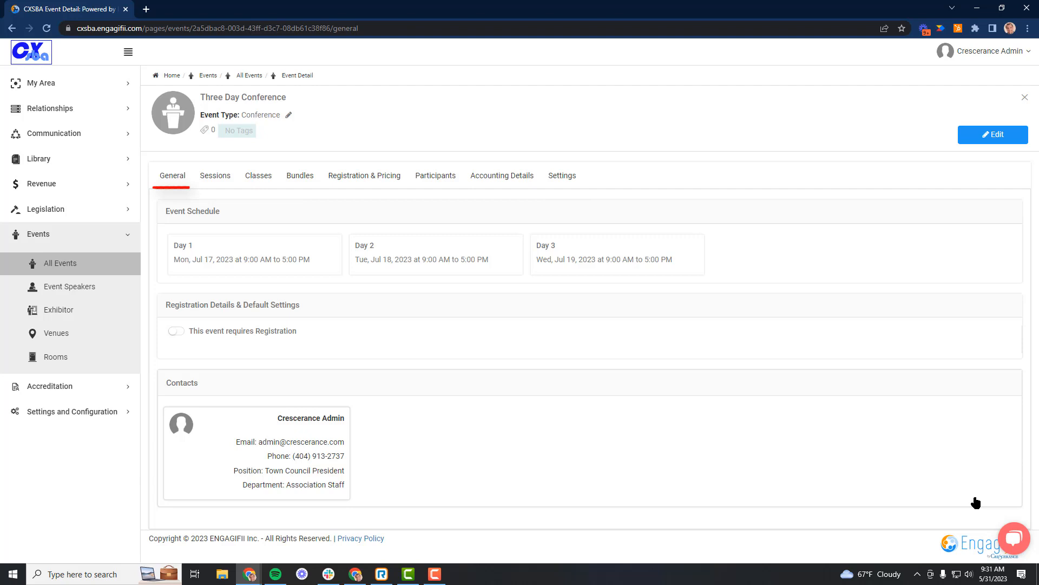
Edit the event and set Renaissance Atlanta Waverly Hotel & Convention Center as the venue for Days 1, 2 and 3.
click(982, 141)
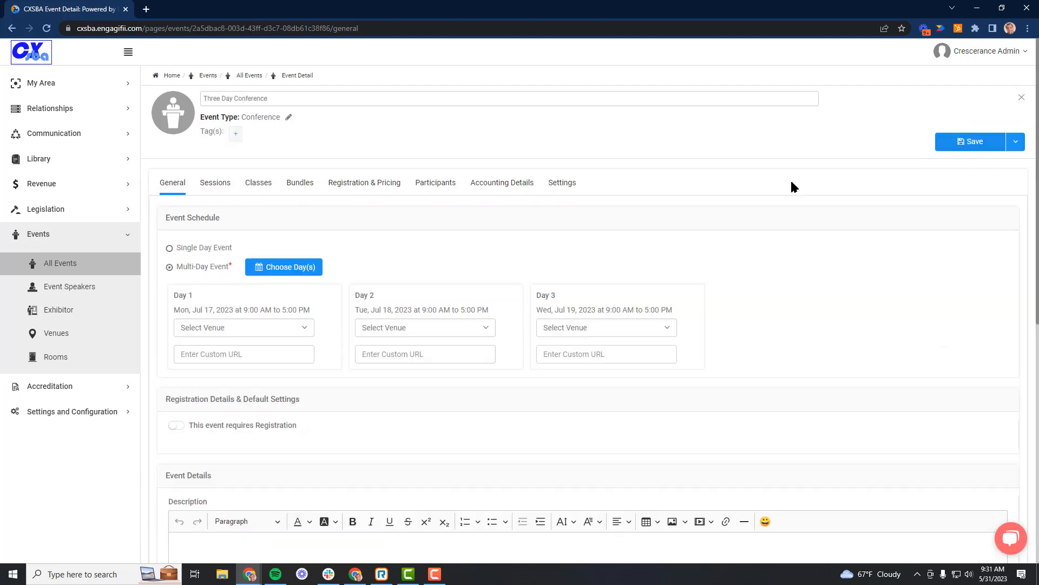
click(222, 328)
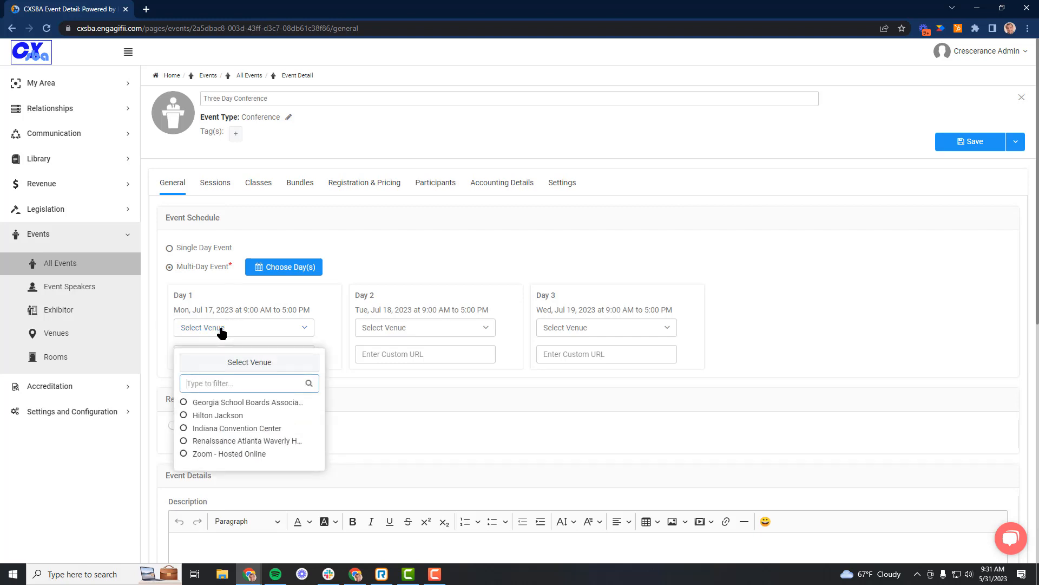
click(187, 440)
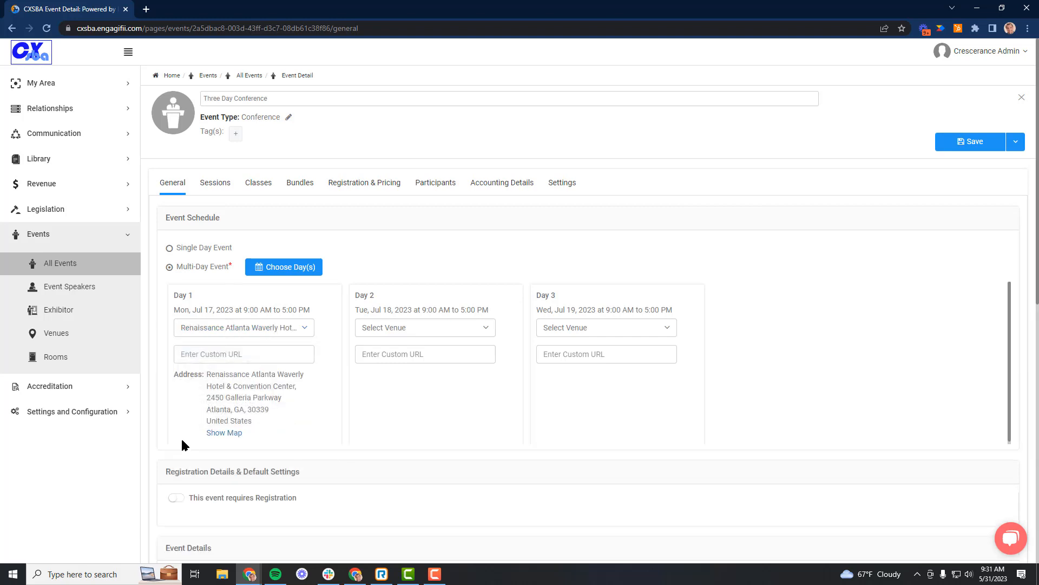
click(393, 329)
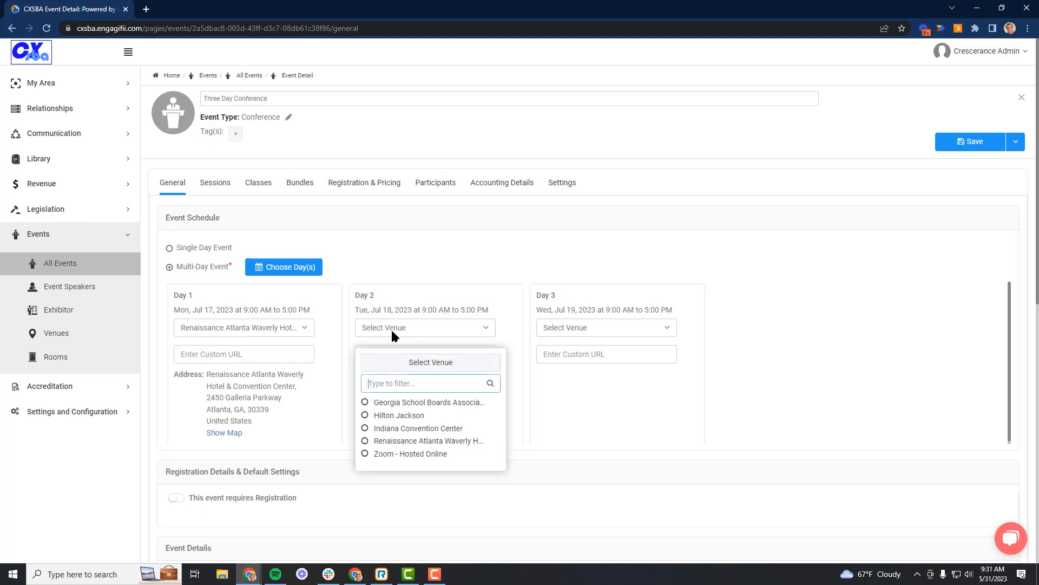
click(365, 441)
click(575, 328)
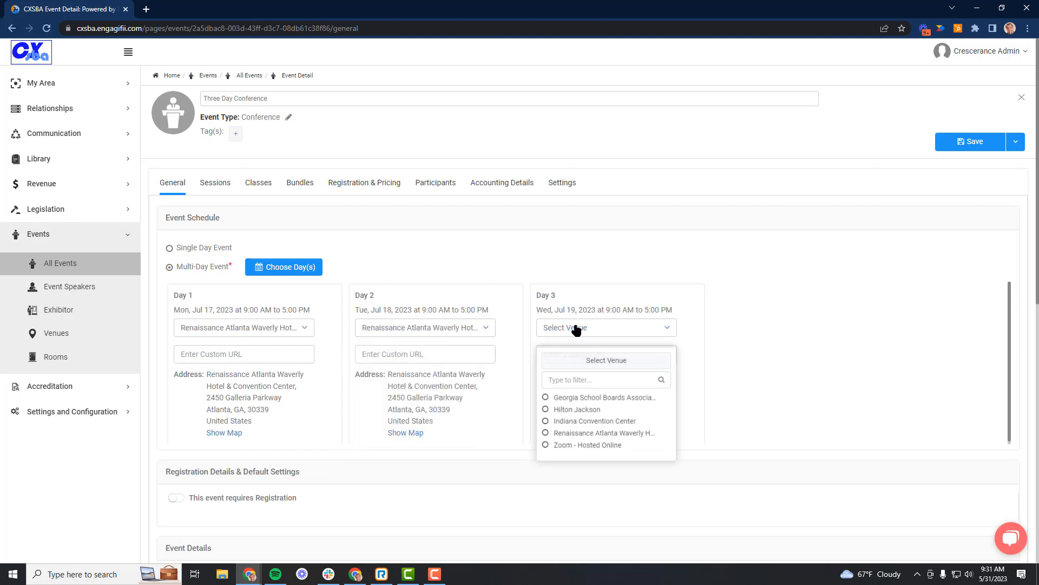
click(545, 442)
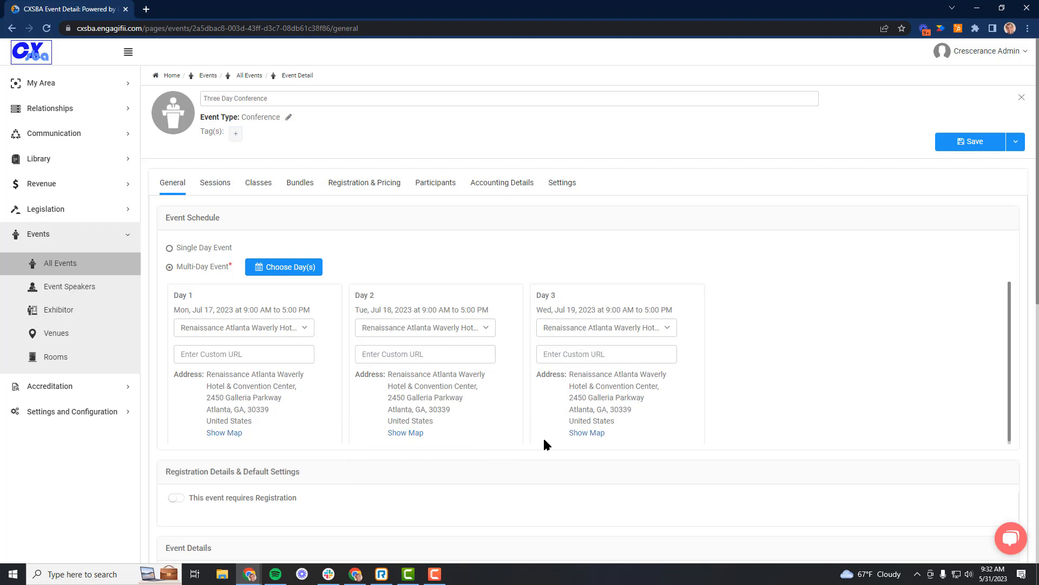
Require registration for the event and limit the number of registrants to 800.
scroll(796, 348, down, 1)
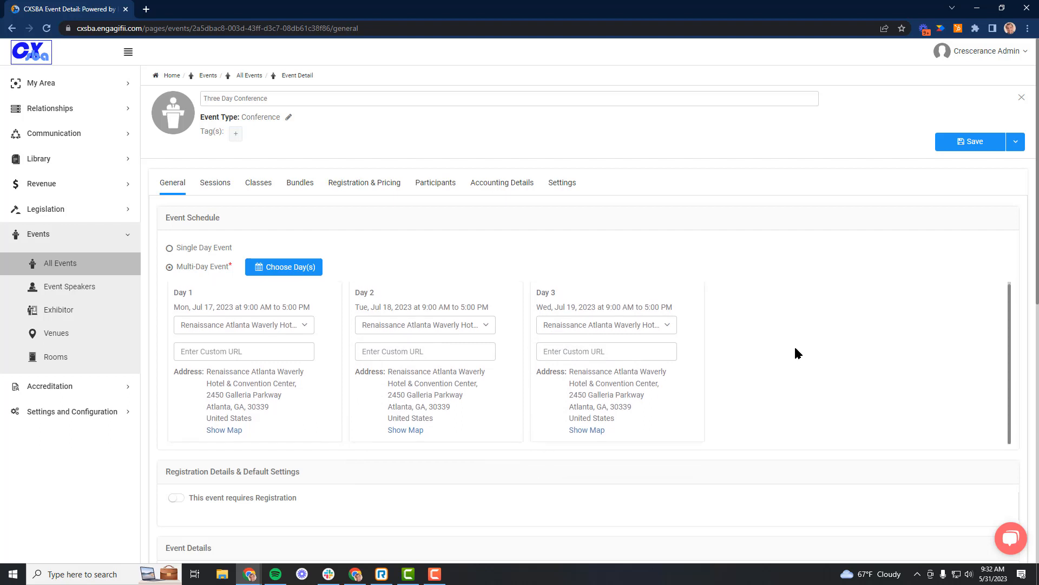
click(176, 498)
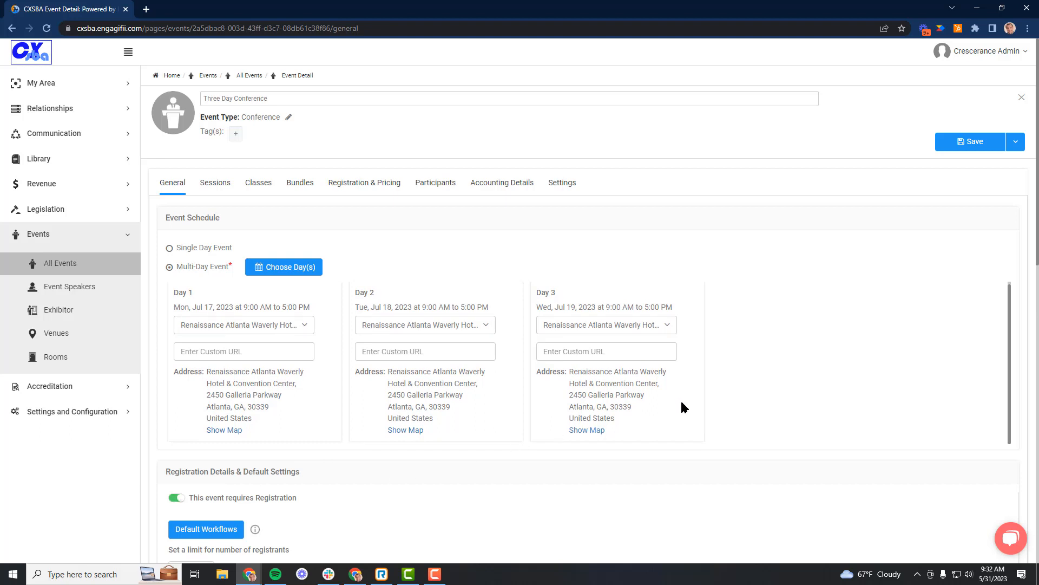
scroll(794, 382, down, 7)
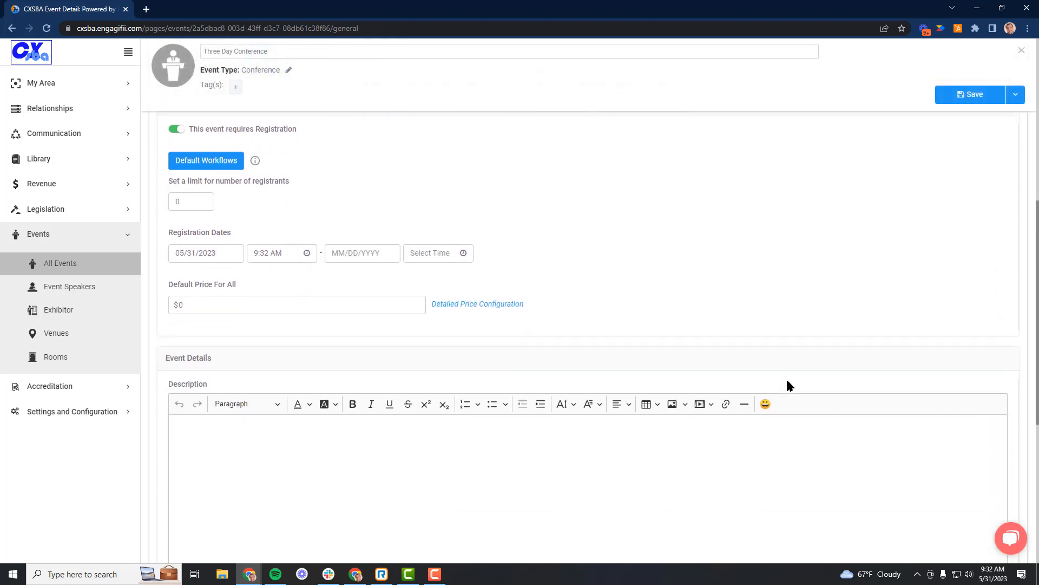
click(188, 203)
Set the registration end date to 07/16/2023.
click(366, 253)
click(431, 275)
click(430, 276)
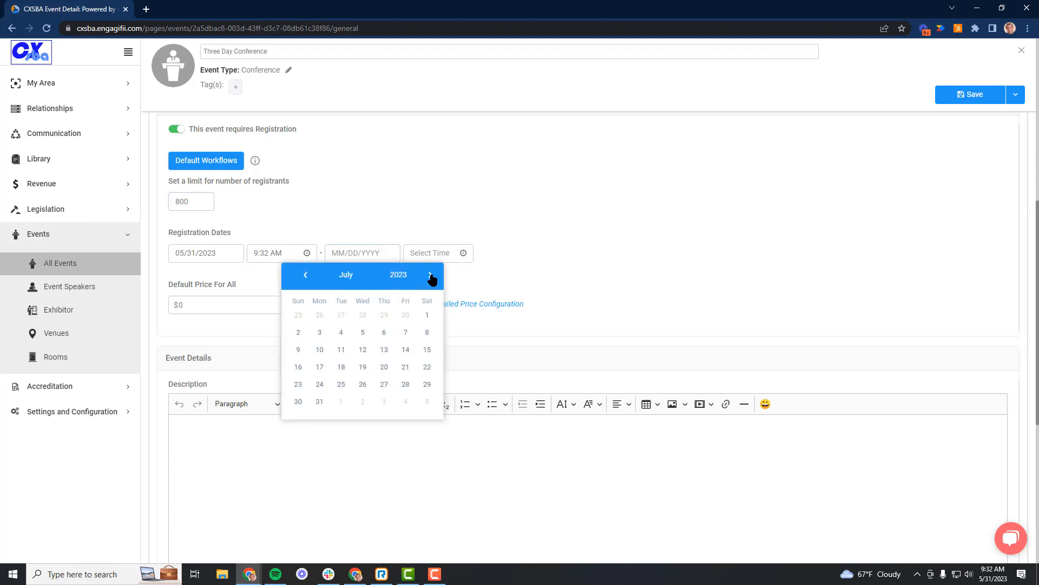
click(298, 367)
Enter the description lines "2024 Summer Conference" and "July 17-19, 2023", followed by the copied conference description paragraph.
scroll(653, 288, down, 4)
click(652, 288)
text(2024 Summer Conference July 17-19, 2023)
key(Return)
text(The Pennsylvania Association of School Administrators (PASA) and PSBA host a joint, multi-day conference for school leaders from across the commonwealth. Serving and supporting the role of school administrators and school board directors, the programming of the event is designed to inform and inspire. The purpose of the conference is to equip you for the challenges of your education leadership role by bringing learning opportunities, product and service offerings, along with networking, together for a maximized attendee experience.)
Format the title and date lines of the event description as Heading 1 and center them.
drag(262, 204, 173, 204)
click(277, 189)
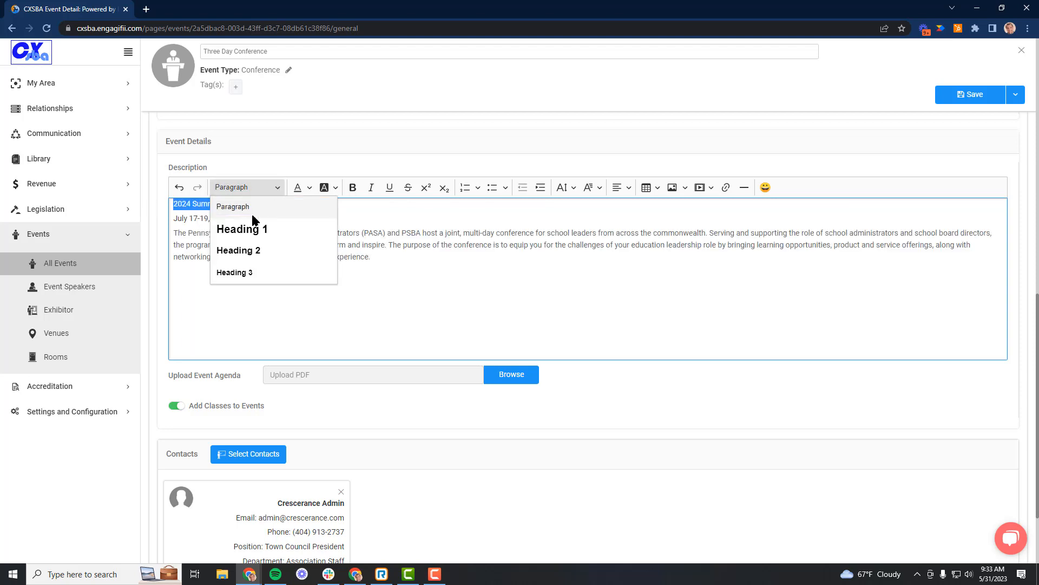
click(241, 229)
drag(230, 230, 174, 230)
click(623, 187)
click(621, 220)
click(513, 309)
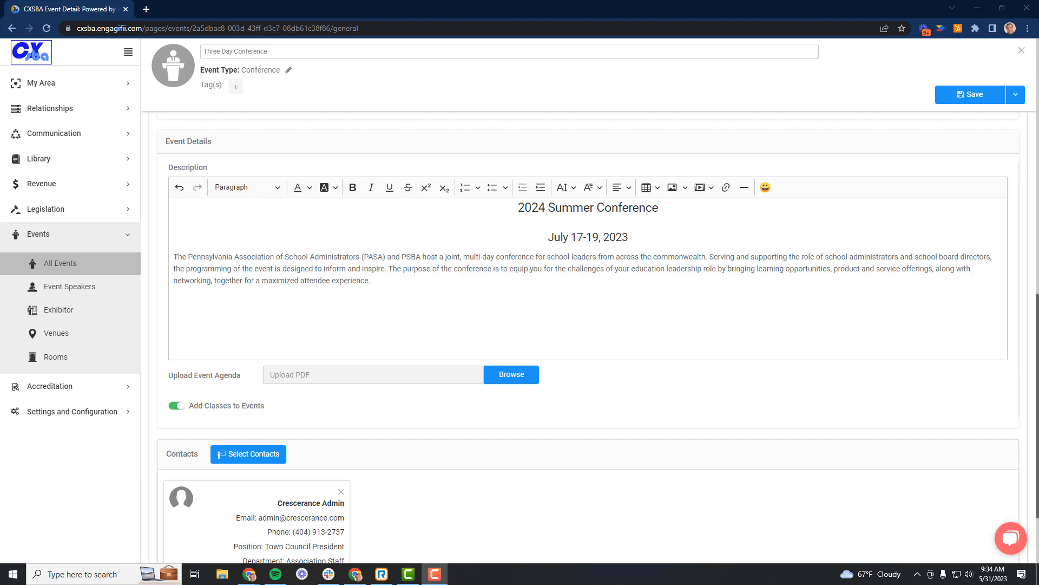
Upload GetInvolved-EventPlanningChecklist.pdf from Downloads as the event agenda and save the event.
click(506, 373)
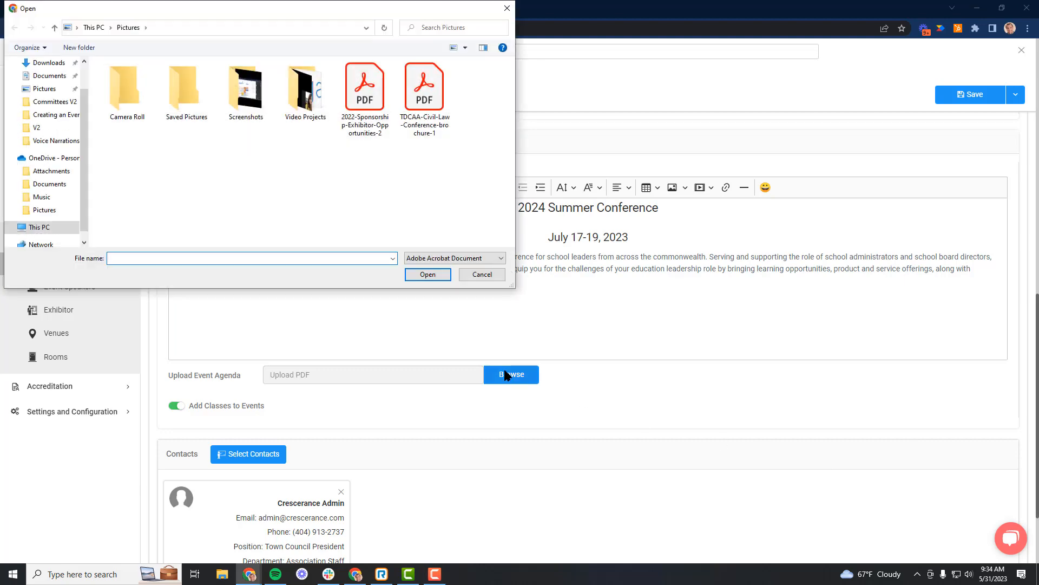
click(48, 62)
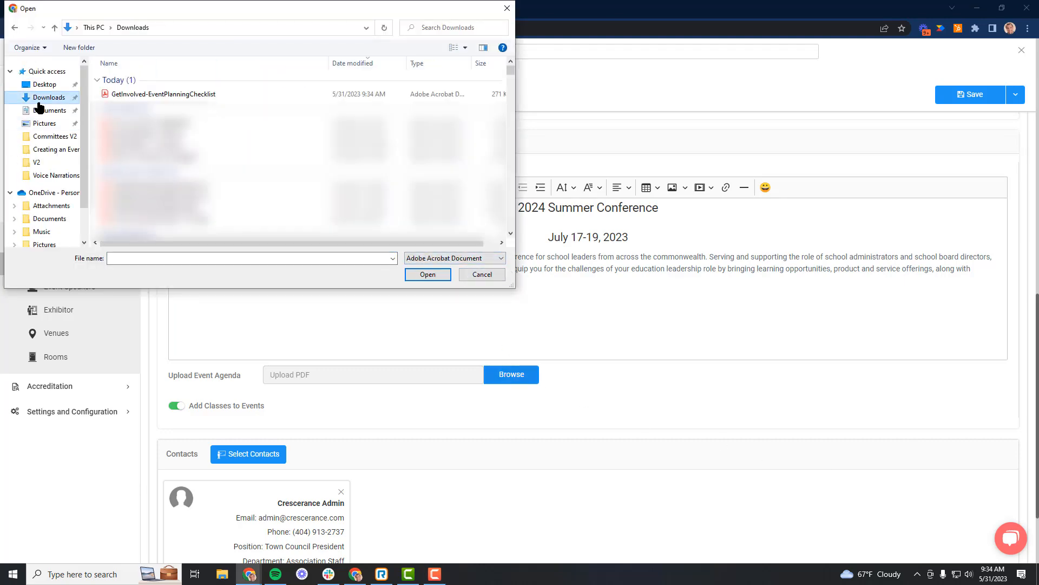
click(154, 95)
click(422, 277)
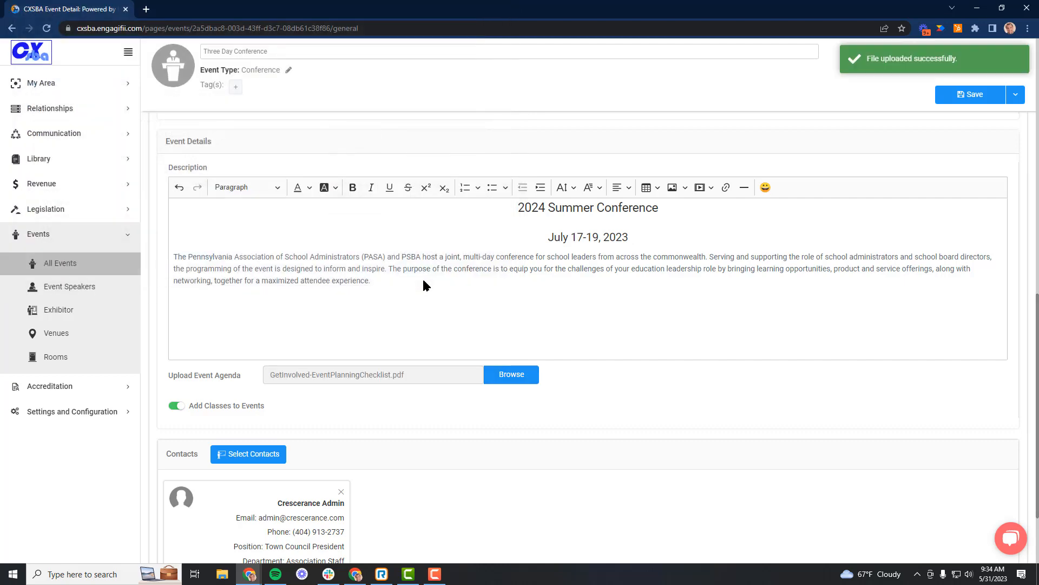
click(971, 95)
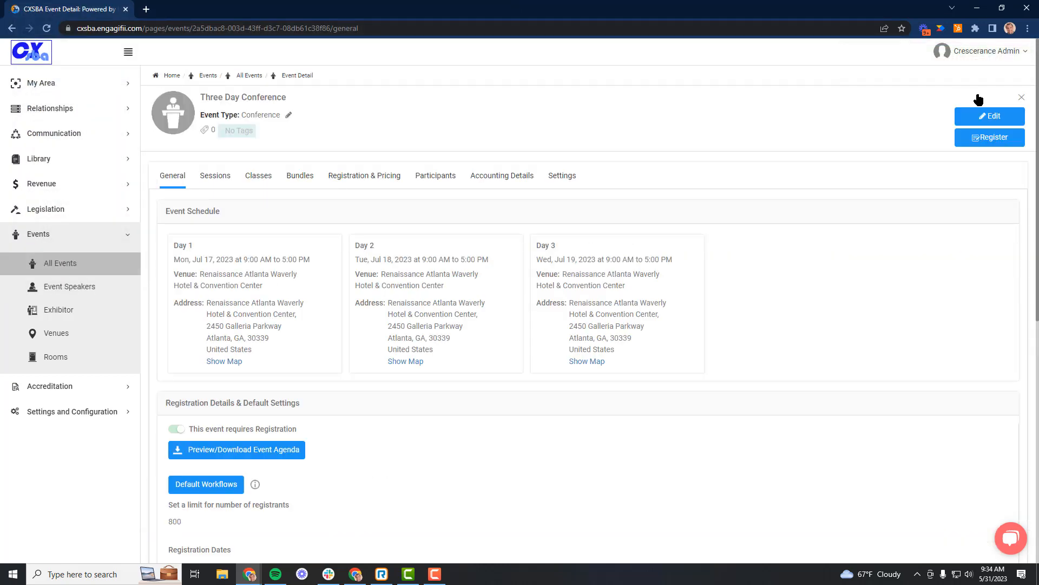
Start an event session named Keynote Address, scheduled for 07/17/2023 from 9:00 AM to 10:00 AM.
click(214, 176)
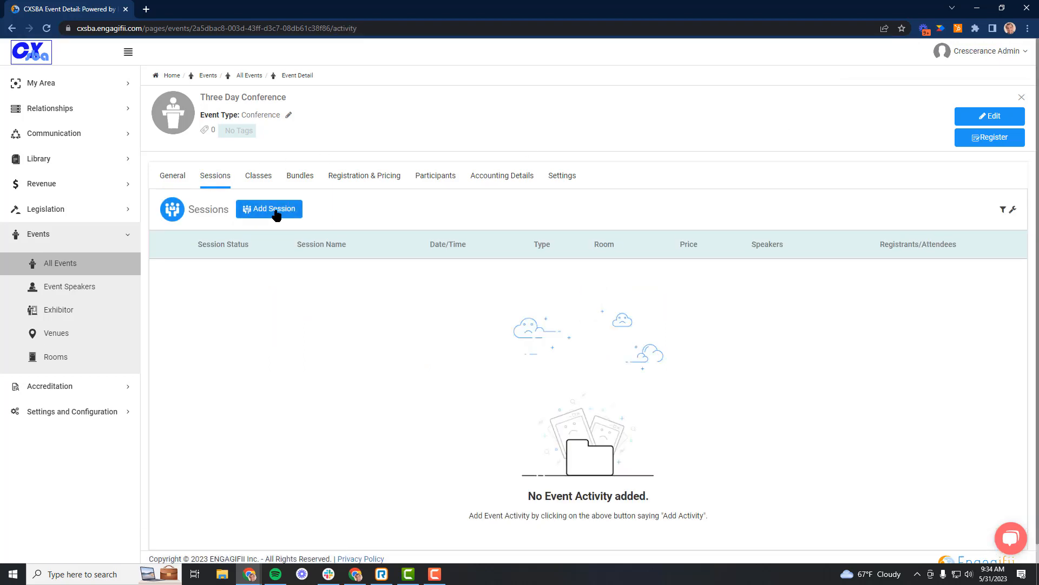
click(276, 213)
click(267, 262)
text(Keynote Address)
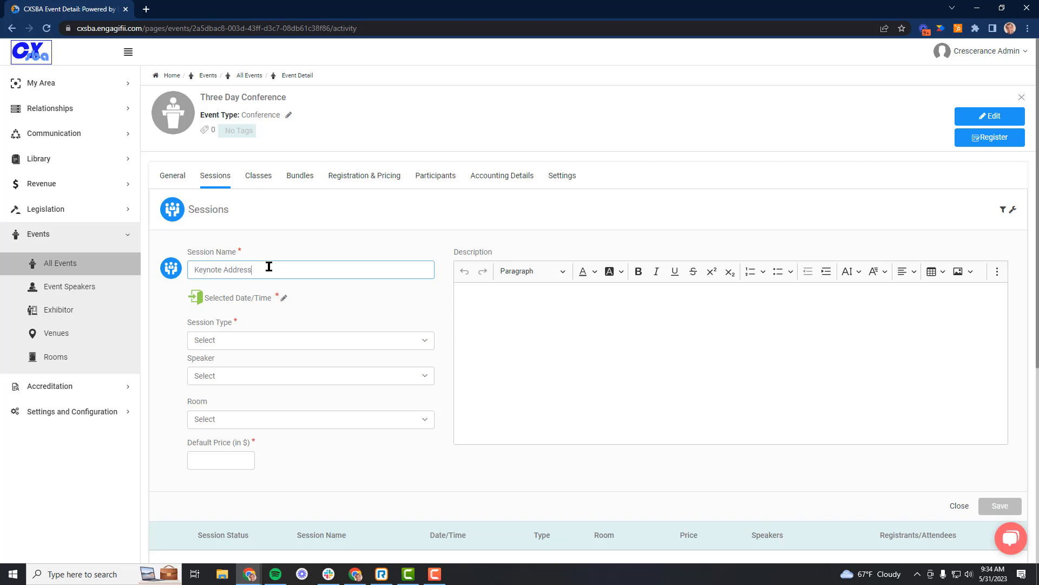
click(284, 298)
click(424, 289)
scroll(457, 353, down, 3)
click(447, 352)
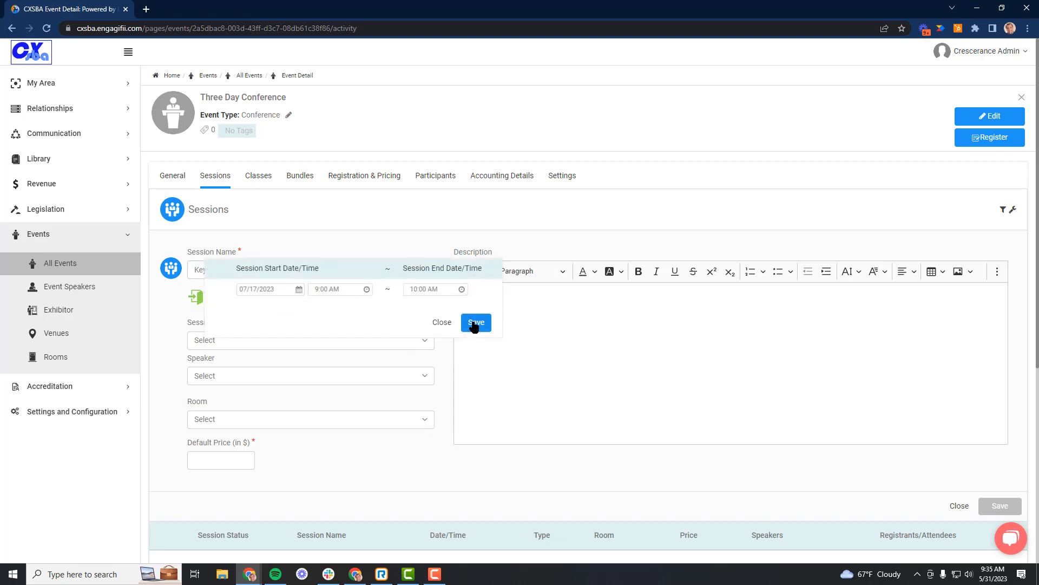
click(476, 323)
Give Keynote Address the Session type, the second listed speaker, Room A and a $0 price, and save it.
click(211, 341)
click(207, 397)
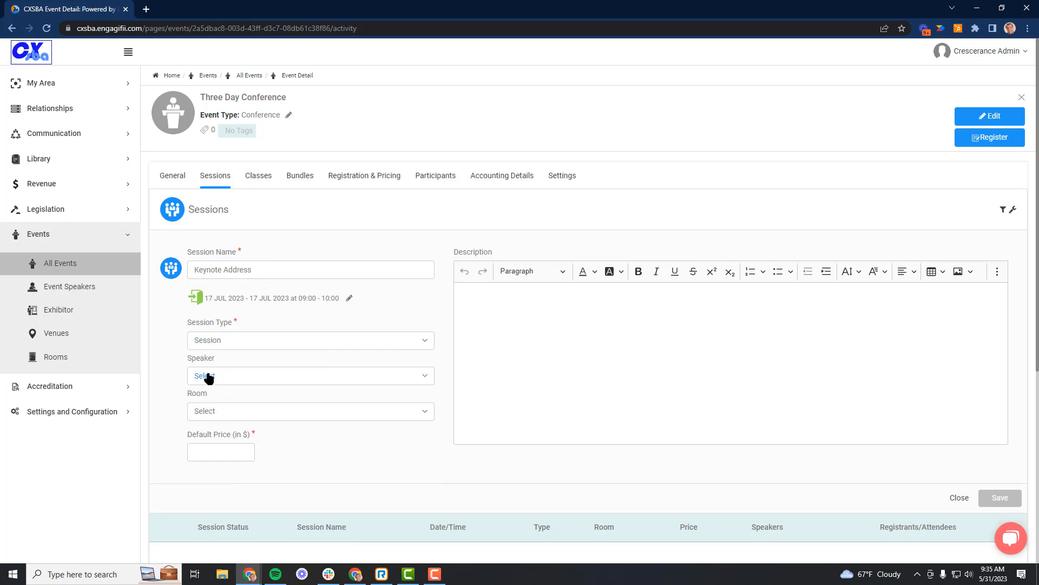
click(206, 376)
click(197, 475)
click(378, 470)
click(208, 411)
click(210, 452)
text(0)
click(1000, 497)
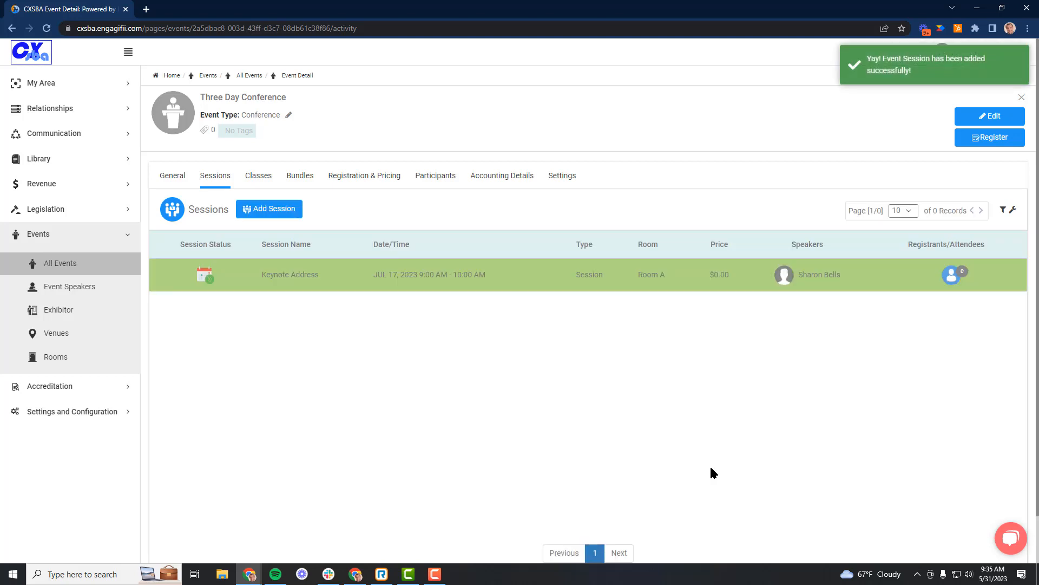
Start a session named Required Session 1 of type Session with the third listed speaker, Room A and a $0 price.
click(268, 209)
click(272, 265)
text(Required Session 1)
click(232, 345)
click(216, 397)
click(231, 378)
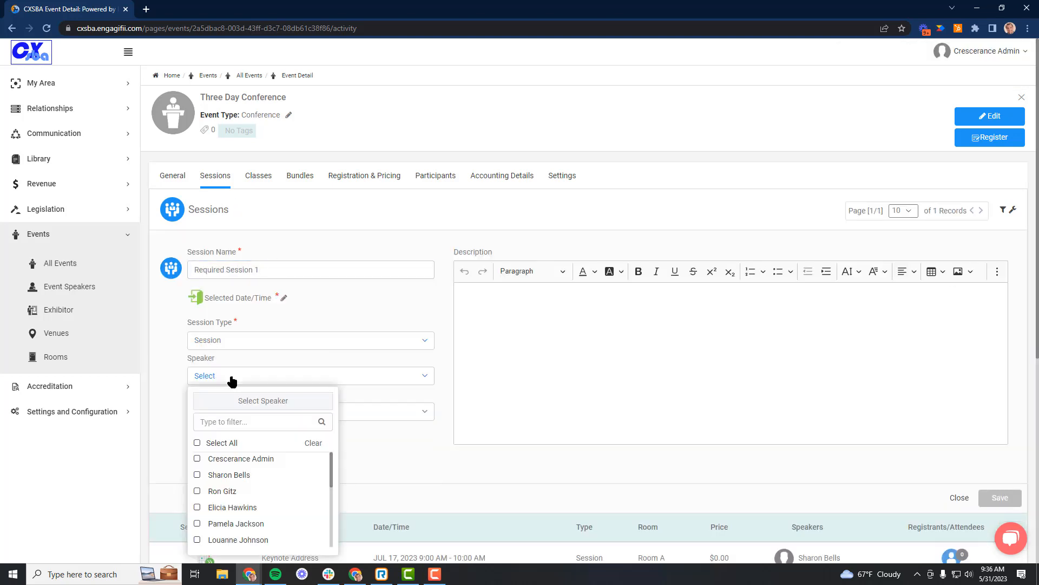
click(222, 490)
click(223, 415)
click(232, 452)
Schedule Required Session 1 for 07/17/2023 from 10:00 AM to 1:00 PM and save the session.
click(284, 298)
click(340, 289)
click(433, 289)
click(429, 366)
click(476, 323)
click(1001, 498)
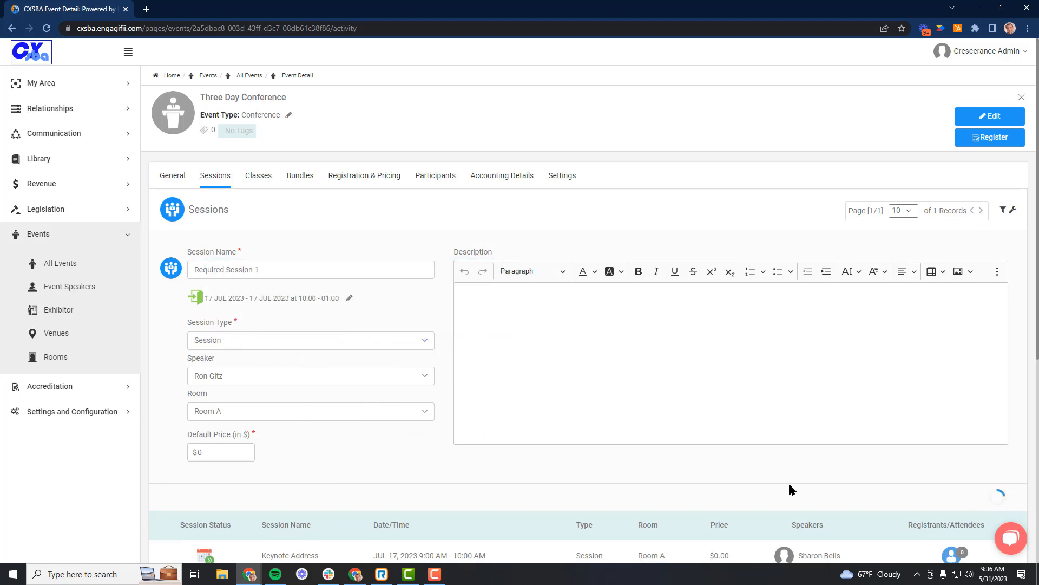
Start a session named Required Session 2, scheduled for 07/18/2023 from 9:00 AM to 12:00 PM.
click(262, 213)
click(267, 265)
text(R)
key(Menu)
click(347, 270)
text(equired Session 2)
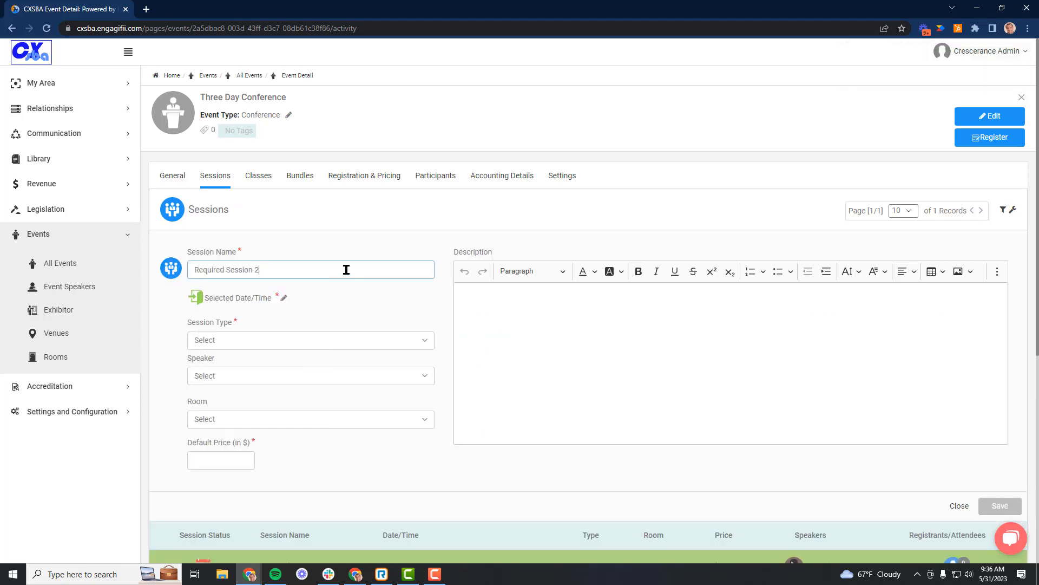
click(283, 298)
click(433, 289)
click(428, 379)
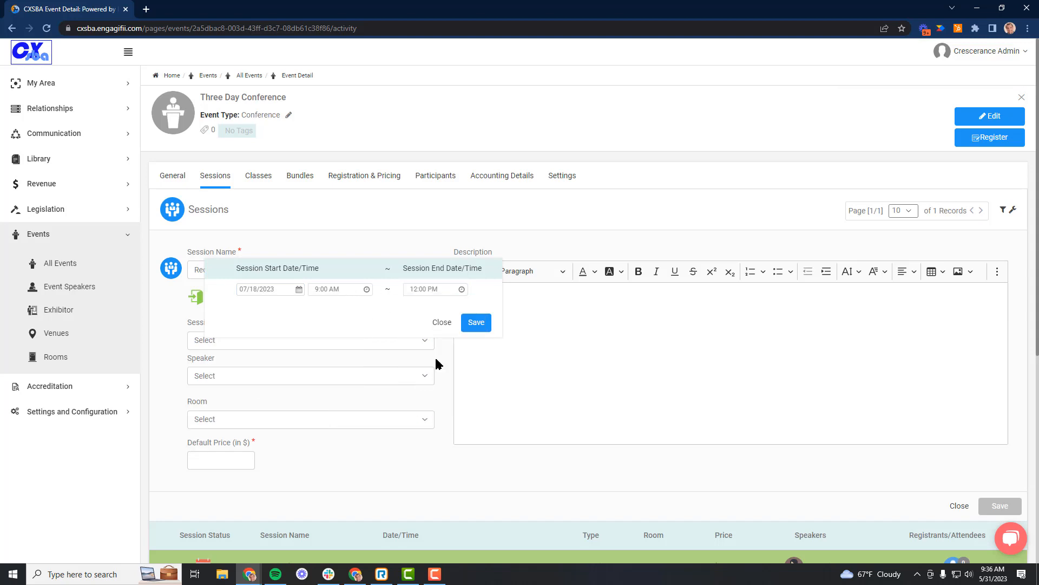
click(477, 323)
Give Required Session 2 the Session type, the third listed speaker, Room A and a $100 price, and save it.
click(259, 340)
click(209, 397)
click(249, 376)
click(199, 491)
click(204, 452)
click(231, 450)
text(100)
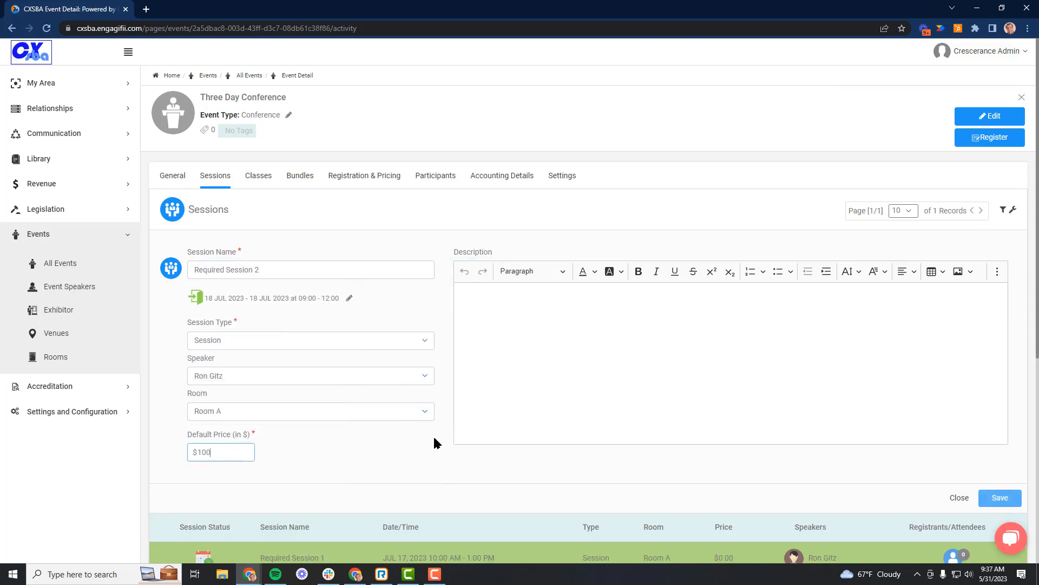
key(Return)
Start a new event session named Advanced Sessions.
click(262, 212)
click(228, 269)
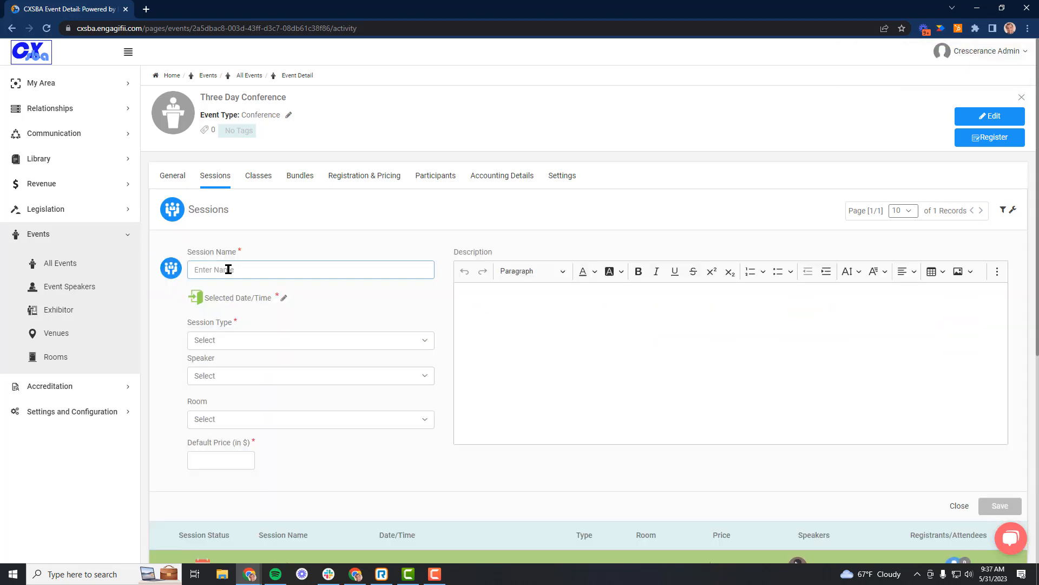
text(Advanced Sessions)
Set the start and end times of Advanced Sessions on 07/18/2023 and save its schedule.
click(284, 297)
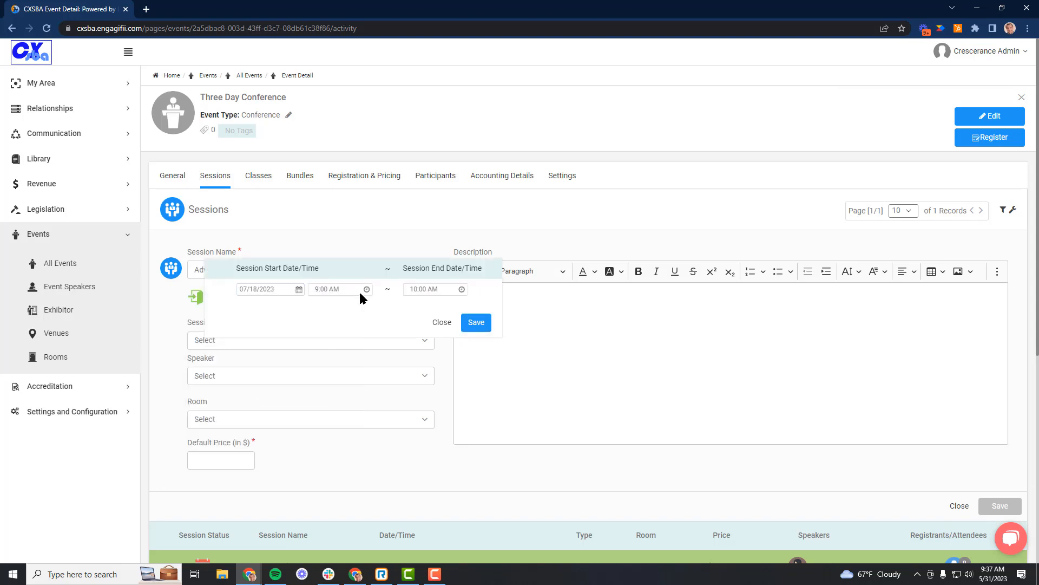
click(433, 290)
scroll(443, 366, down, 3)
click(341, 290)
scroll(343, 356, down, 5)
click(332, 328)
click(430, 289)
scroll(440, 371, down, 2)
scroll(441, 370, down, 5)
click(427, 402)
click(475, 323)
Set the Advanced Sessions type to Session, assign the fifth listed speaker and a room, and save the session.
click(232, 341)
click(216, 396)
click(222, 375)
click(202, 522)
click(217, 412)
click(202, 469)
click(999, 498)
Start a session named Advanced Session 2 and set its date to 07/19/2023.
click(270, 209)
click(244, 270)
text(Advanced Session 2)
click(283, 298)
click(298, 290)
click(287, 402)
Set the Advanced Session 2 times to 11:00 AM through 12:00 PM and save the schedule.
click(343, 290)
scroll(347, 362, down, 3)
click(340, 403)
click(433, 289)
scroll(437, 385, down, 6)
click(441, 400)
click(344, 289)
scroll(348, 384, down, 2)
click(347, 389)
click(462, 325)
Change the end time of Advanced Session 2 to 3:00 PM and save the schedule.
click(349, 298)
click(433, 290)
scroll(438, 357, down, 6)
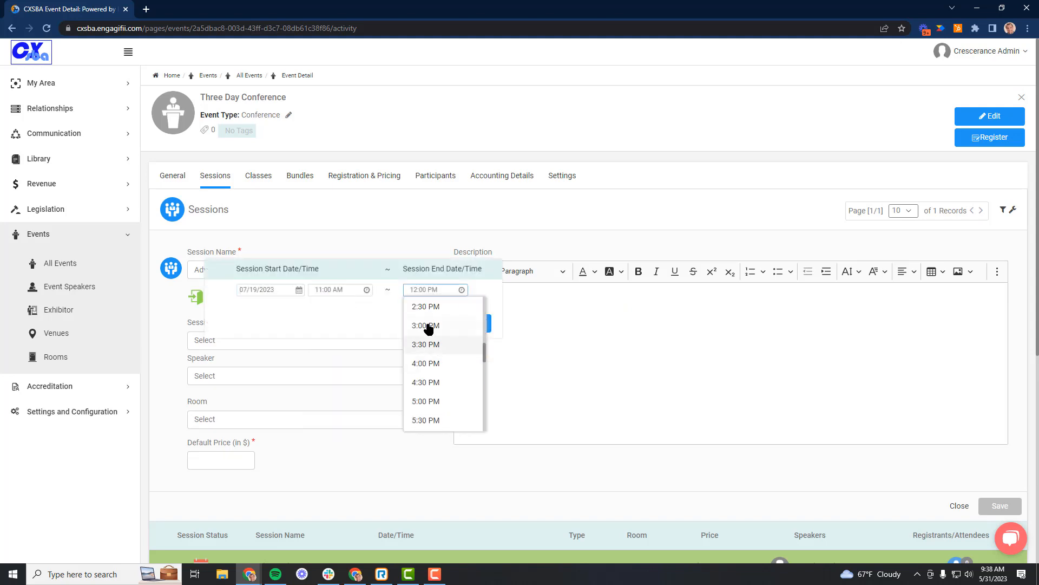
click(434, 346)
click(477, 322)
Set Advanced Session 2 to type Lunch with Advanced Session 1's speaker, Room B and a $100 default price, and save the session.
click(256, 341)
click(241, 375)
click(237, 523)
click(239, 420)
click(217, 476)
click(222, 460)
text(100)
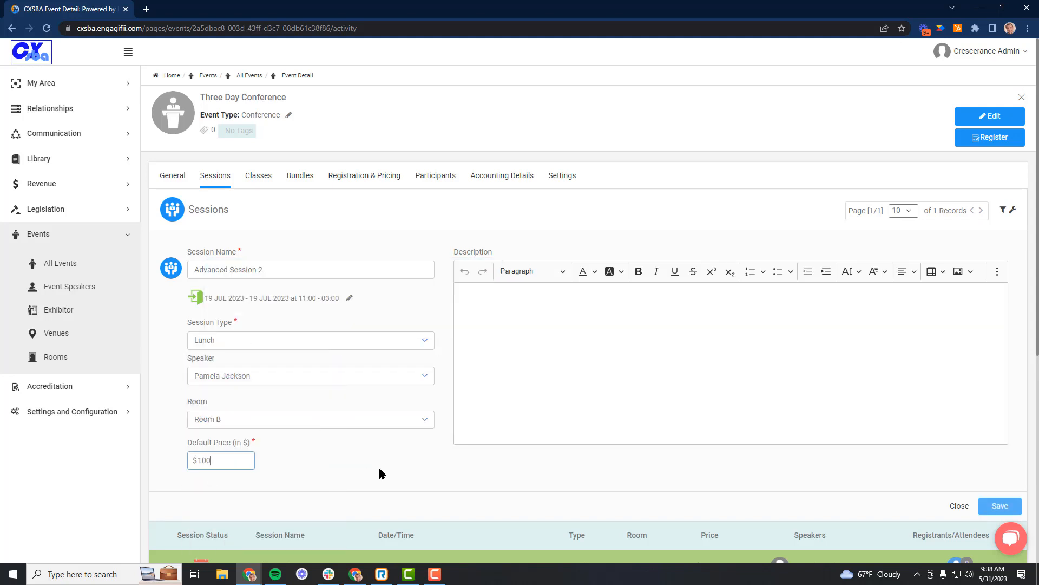
click(999, 505)
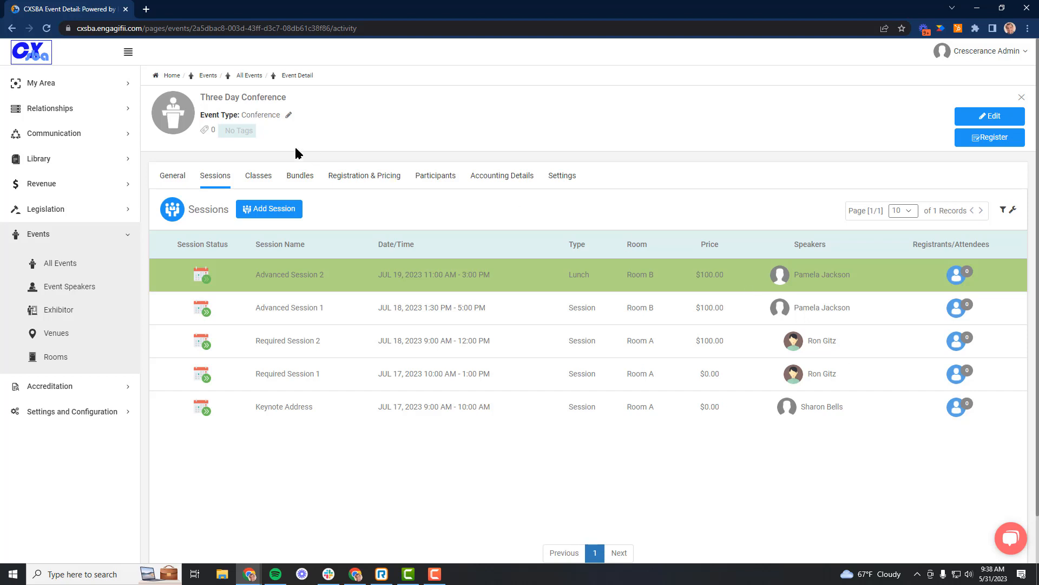
Start a new event class for the School Board Policy course with class type Finance and name it Required Class 1.
click(250, 175)
click(309, 209)
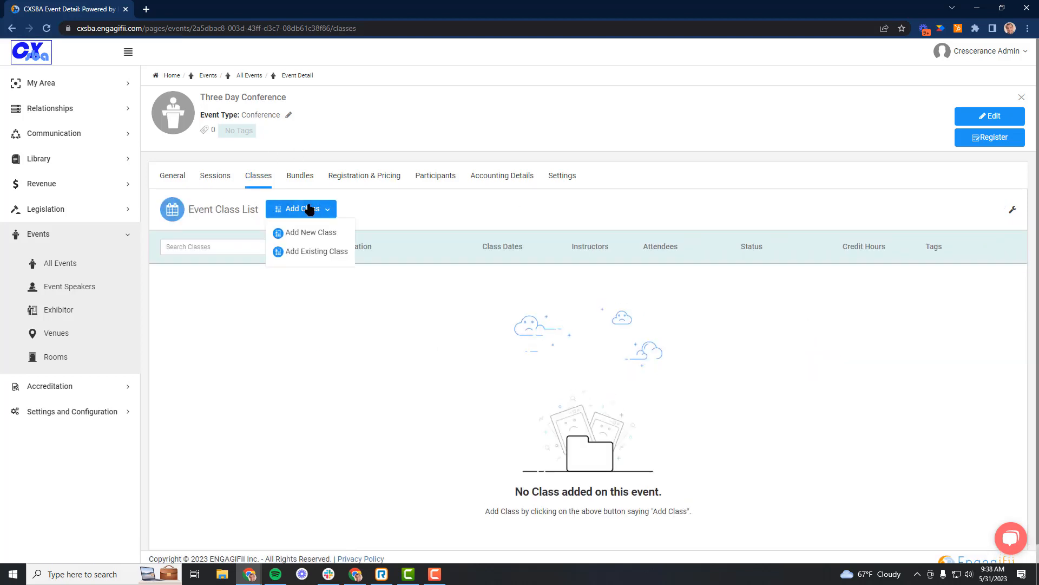
click(309, 238)
click(275, 269)
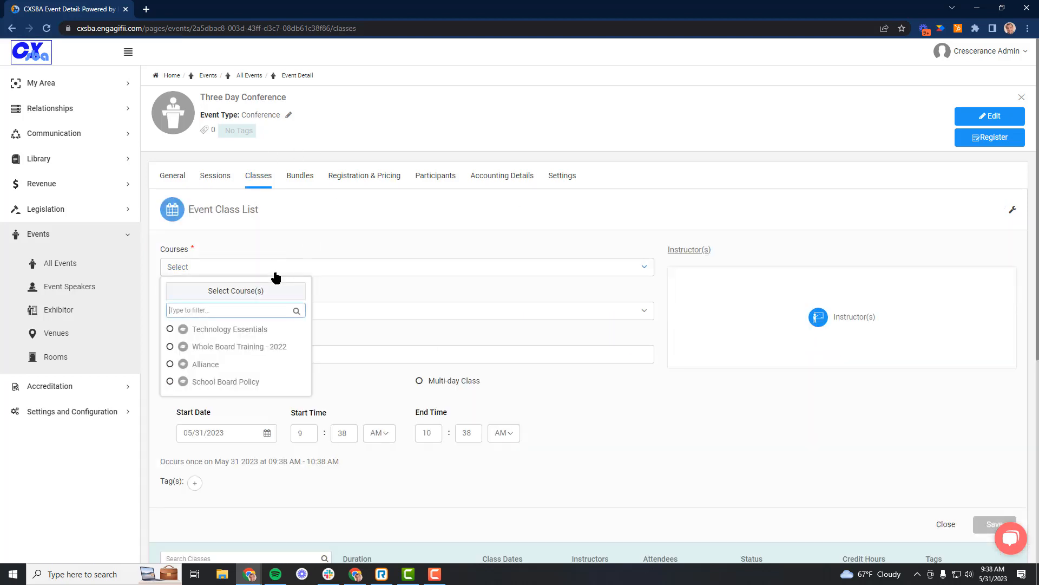
click(170, 381)
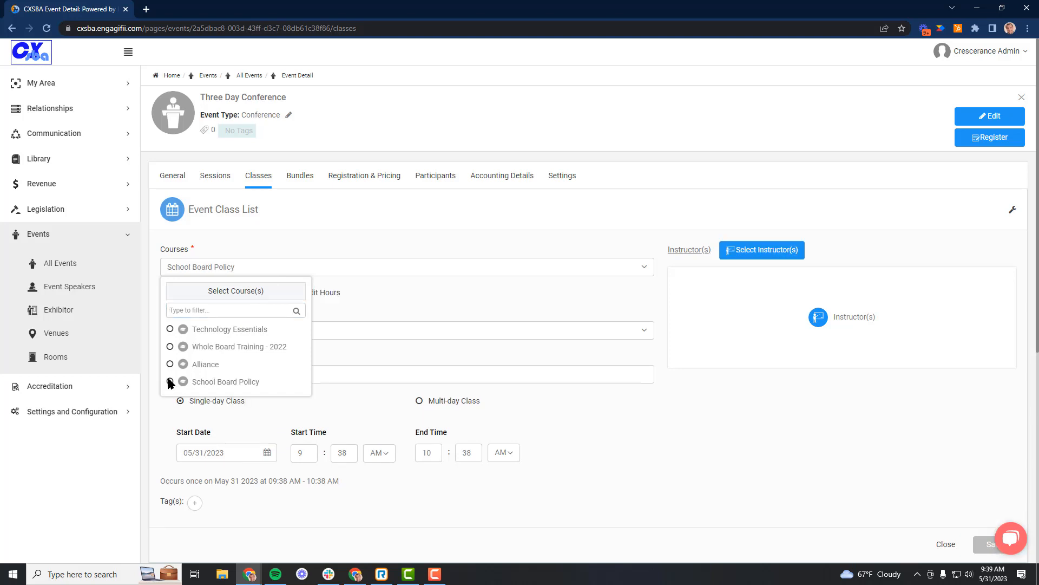
click(360, 330)
click(183, 409)
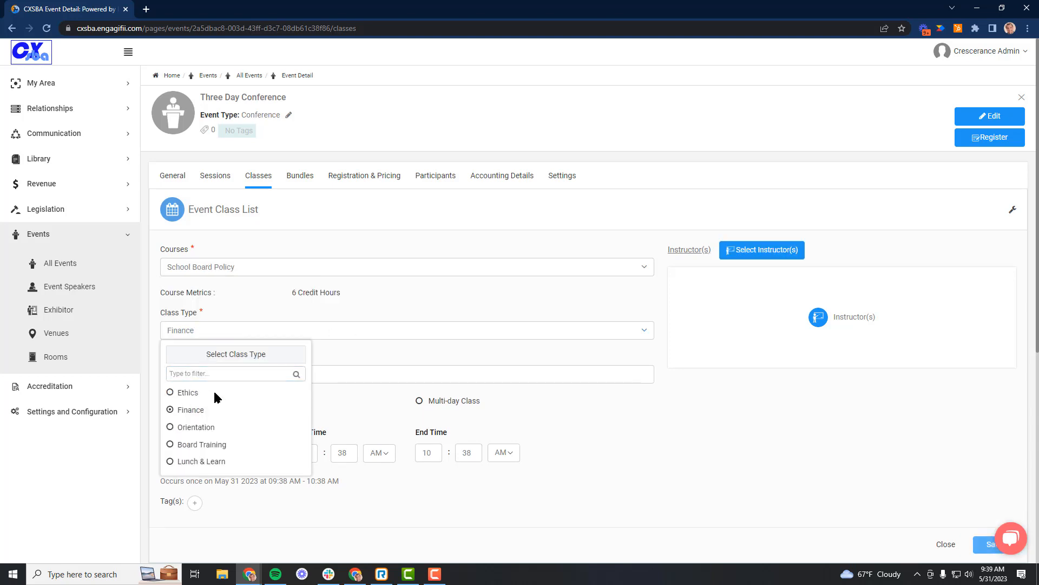
click(334, 376)
key(ctrl+a)
text(Require)
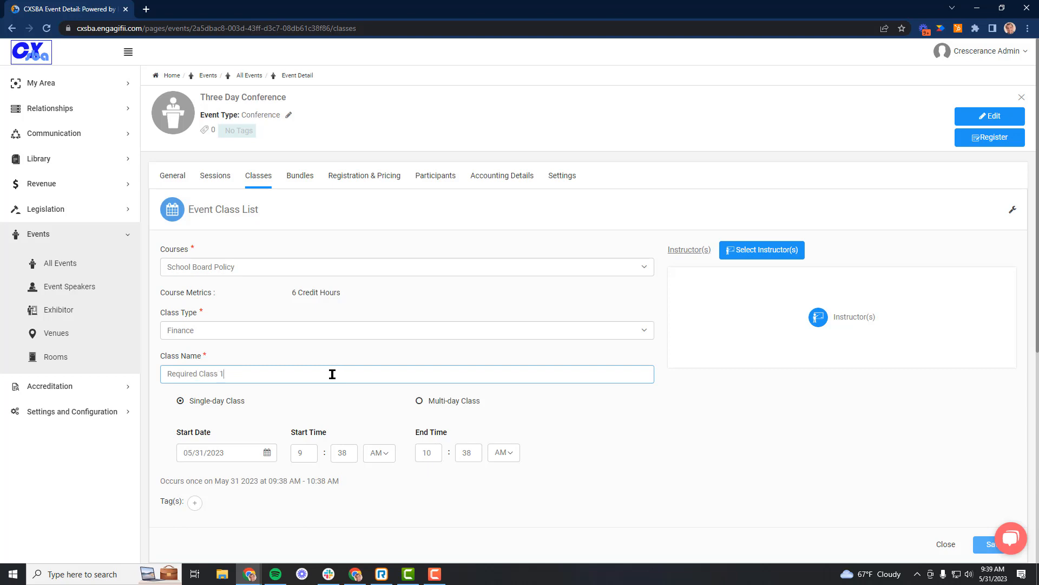
Schedule Required Class 1 for 07/17/2023 from 1:00 PM to 5:00 PM and save the class.
click(224, 451)
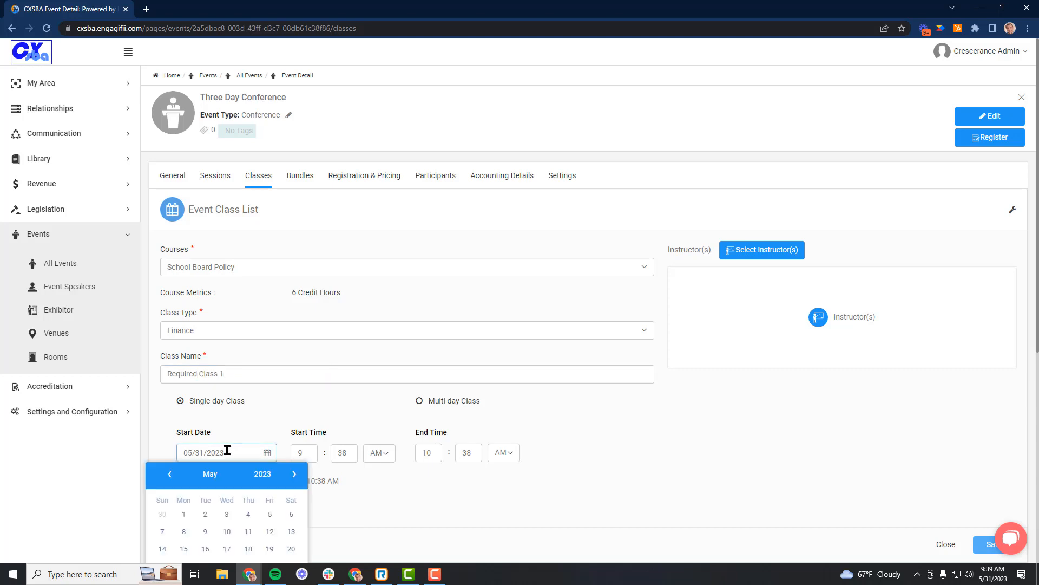
click(292, 474)
click(293, 474)
scroll(292, 477, down, 1)
click(184, 513)
click(304, 399)
text(1)
key(Tab)
text(00)
key(Tab)
key(p)
key(Tab)
text(5)
key(Tab)
click(996, 490)
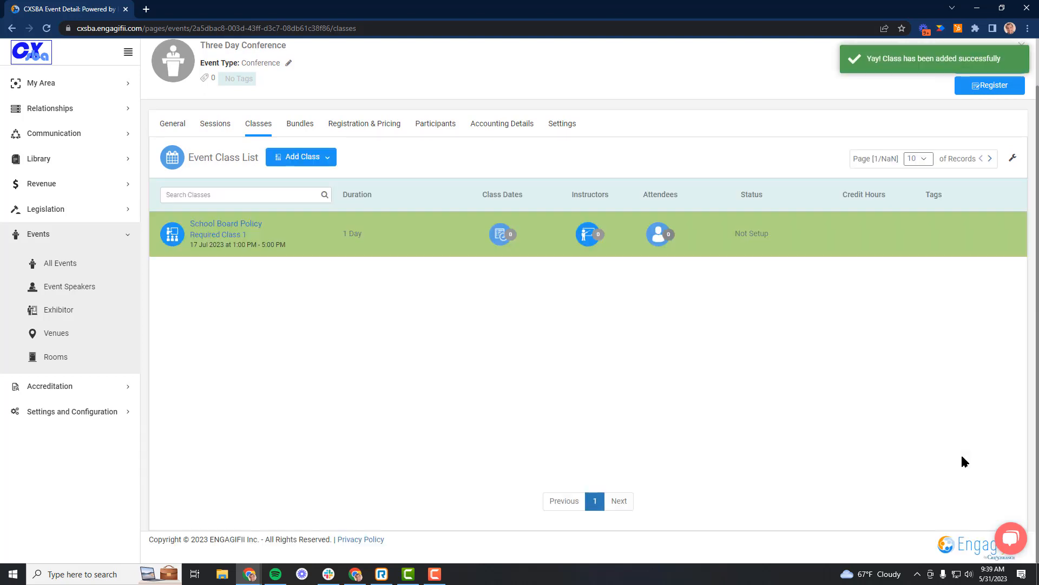
Start a new event class for the Technology Essentials course with class type Orientation and name it Required Class 2.
click(286, 160)
click(300, 182)
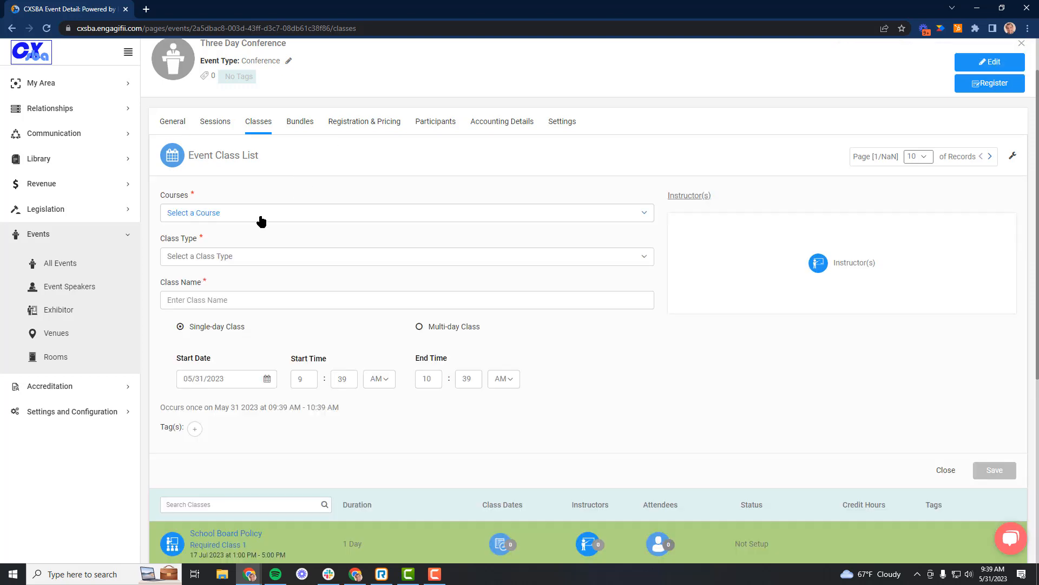
click(255, 217)
click(216, 275)
click(352, 277)
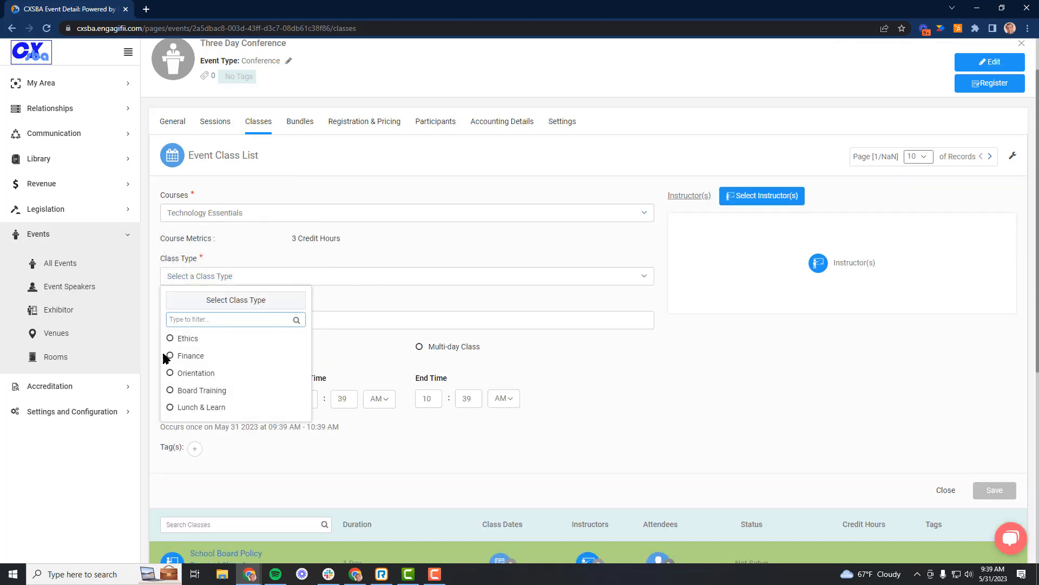
click(170, 373)
drag(310, 322, 132, 309)
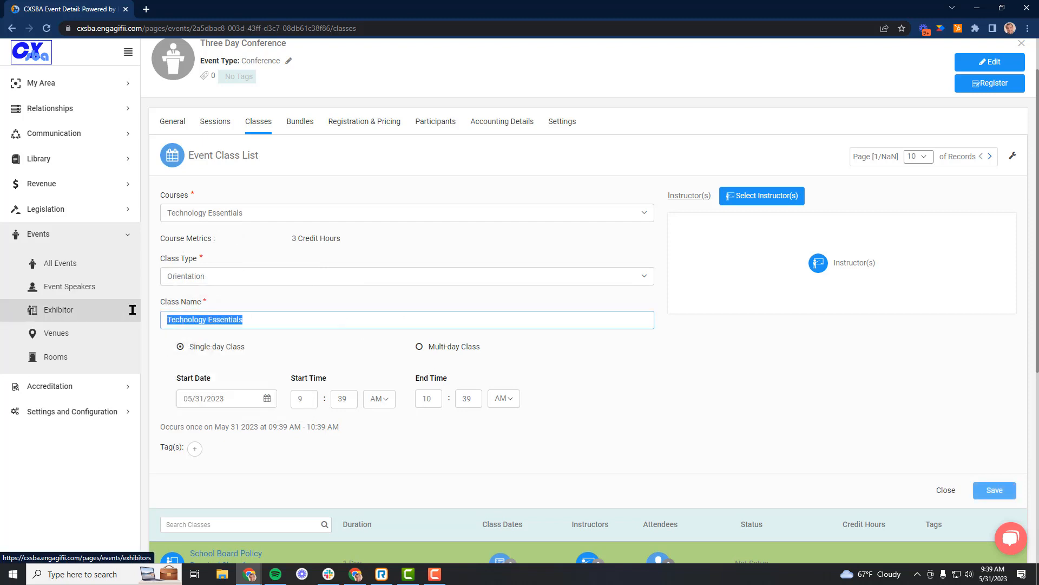
text(Required Clas)
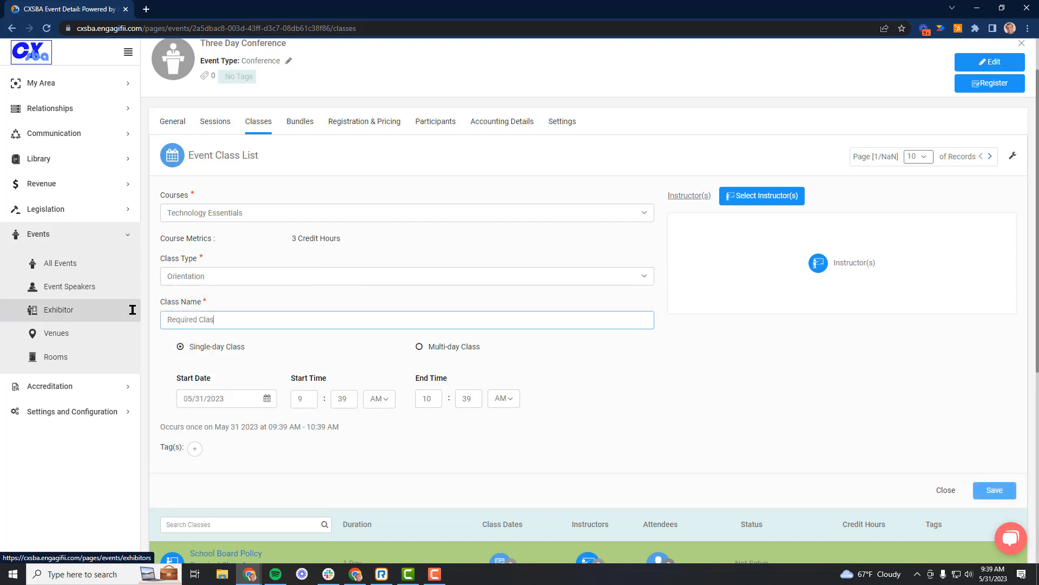
Schedule Required Class 2 for 07/18/2023 from 1:00 AM to 1:00 PM and save the class.
click(247, 400)
click(296, 421)
click(296, 421)
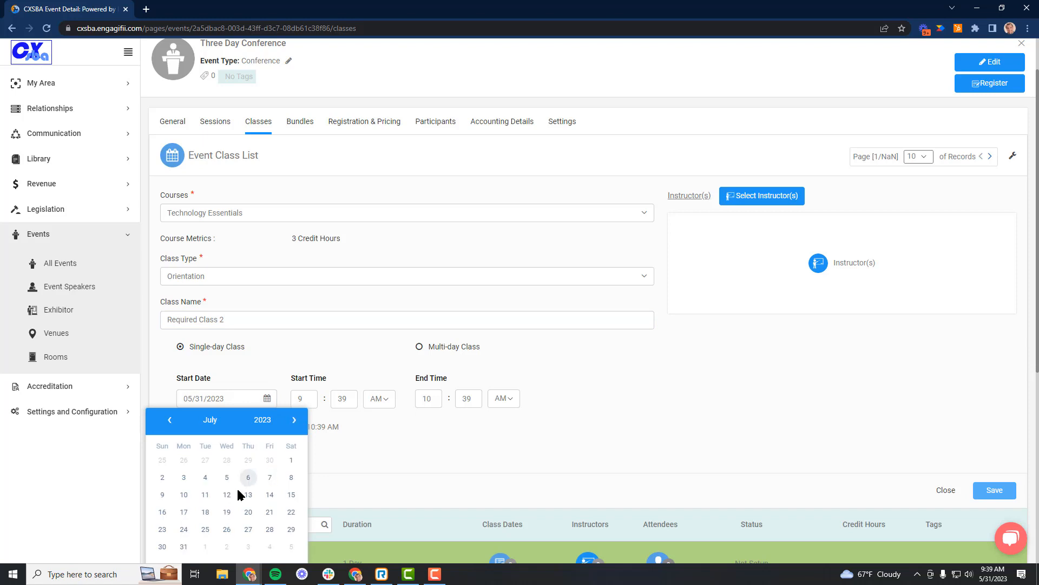
click(206, 511)
click(303, 399)
key(Tab)
text(30)
key(Tab)
key(Tab)
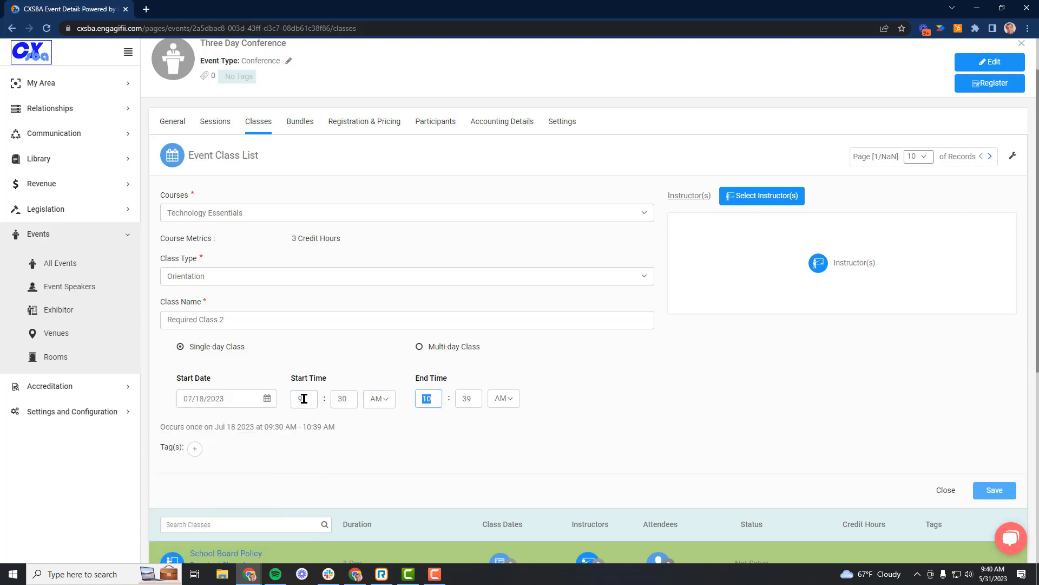
text(1)
key(Tab)
text(00)
key(Tab)
key(p)
click(999, 492)
Start a new event class for the School Board Policy course with class type Orientation and name it Advanced Class 1.
click(304, 157)
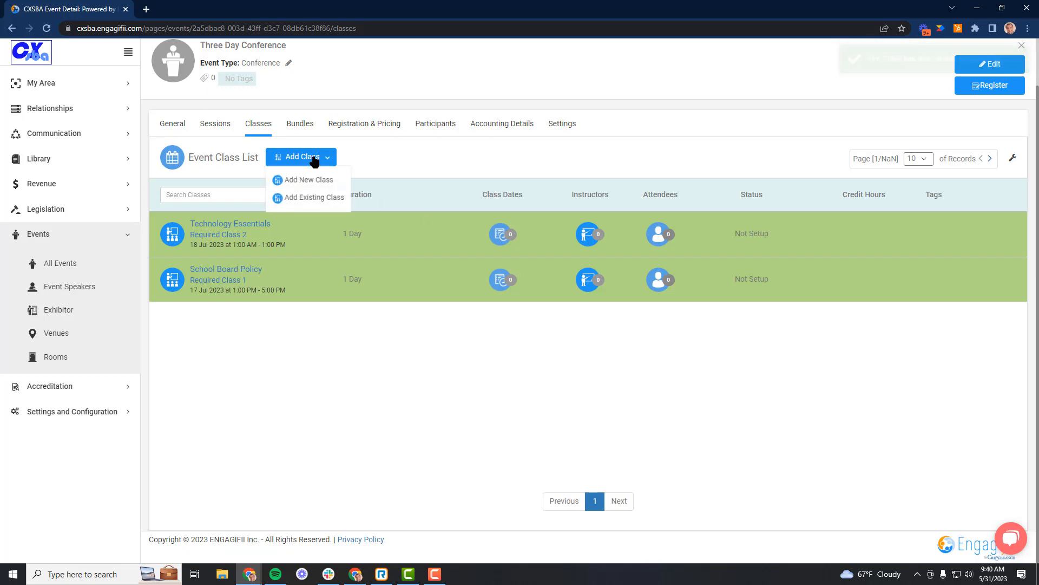
click(303, 182)
click(244, 214)
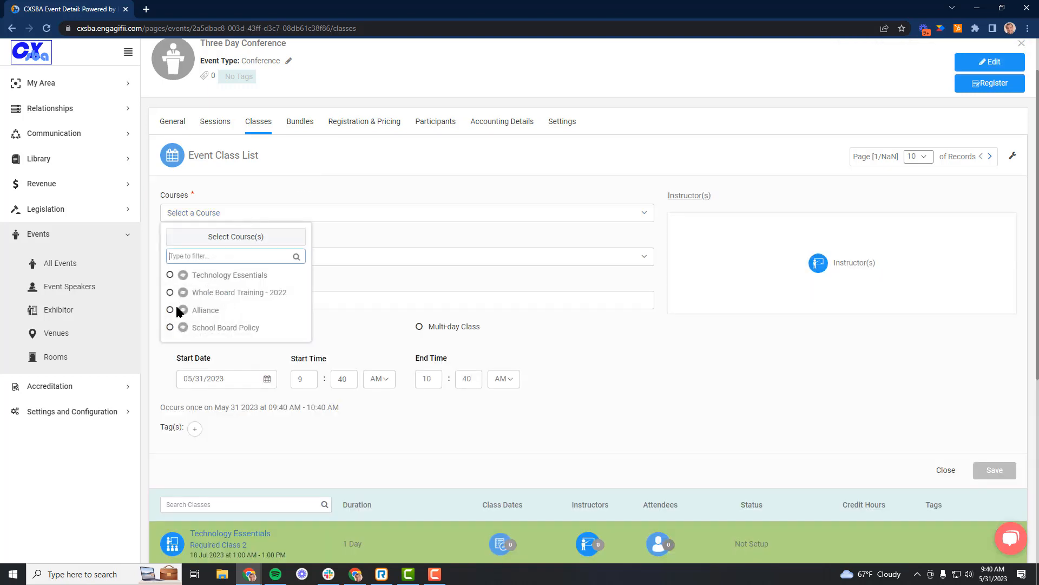
click(225, 328)
click(310, 292)
click(311, 280)
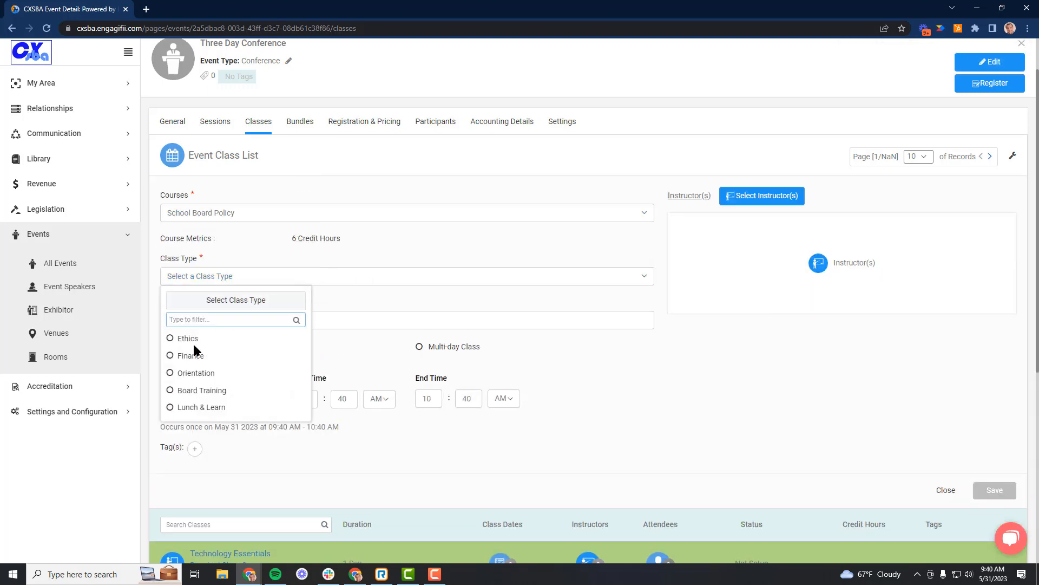
click(170, 373)
click(337, 319)
text(Advanced)
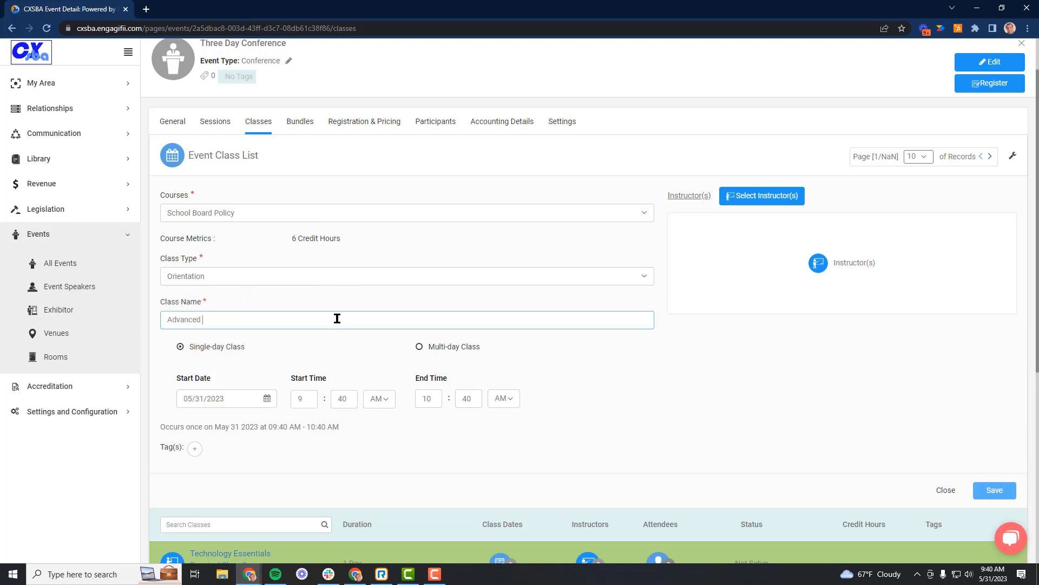
Schedule Advanced Class 1 for 07/18/2023 from 1:00 PM to 5:00 PM and save the class.
click(222, 400)
click(293, 423)
click(293, 423)
click(209, 512)
drag(307, 401, 270, 404)
text(1)
key(Tab)
text(00)
key(Tab)
key(p)
key(Tab)
text(5)
key(Tab)
key(Tab)
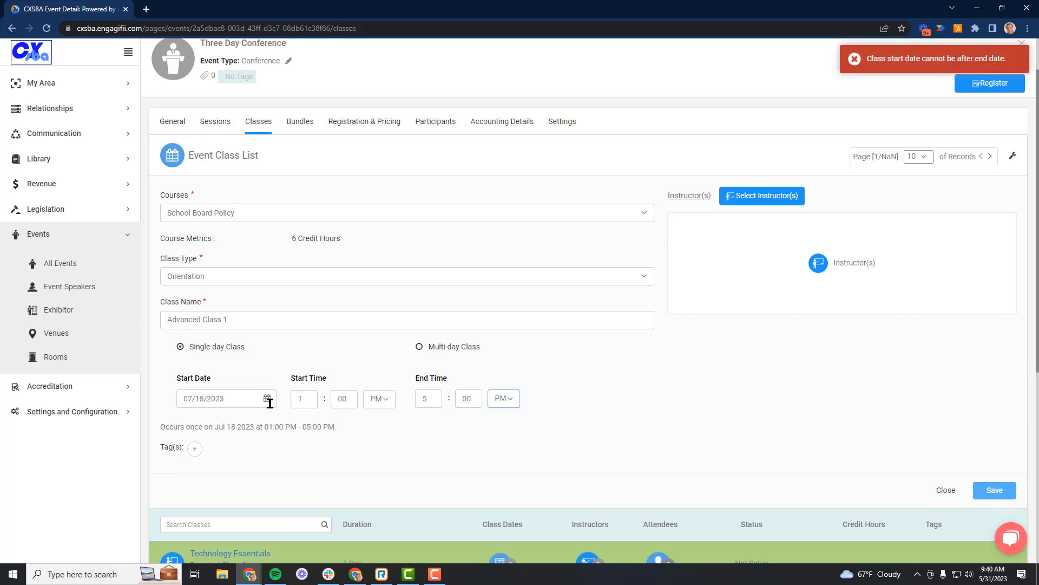
click(993, 491)
Start a new event class for the Alliance course with class type Finance.
click(304, 158)
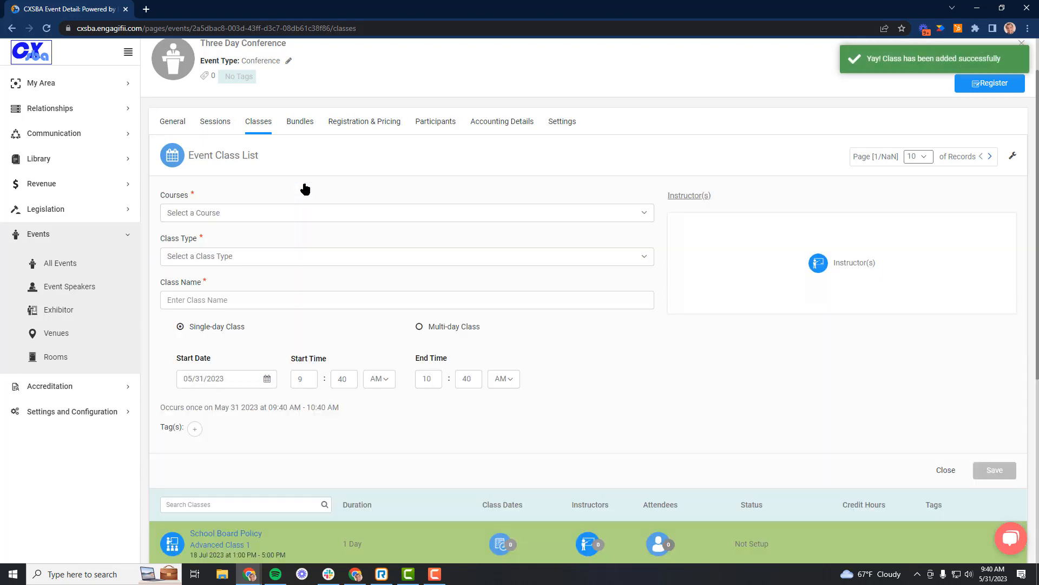
click(266, 214)
click(164, 307)
click(350, 276)
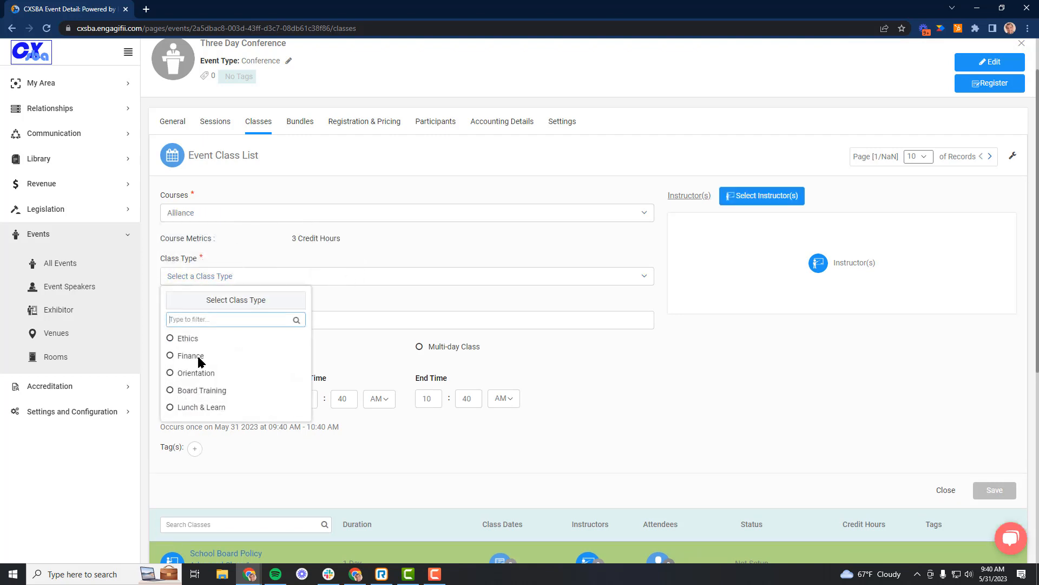
click(171, 356)
Name the Alliance class Required Class 2.
click(170, 320)
key(ctrl+a)
key(BackSpace)
text(Required Class 2)
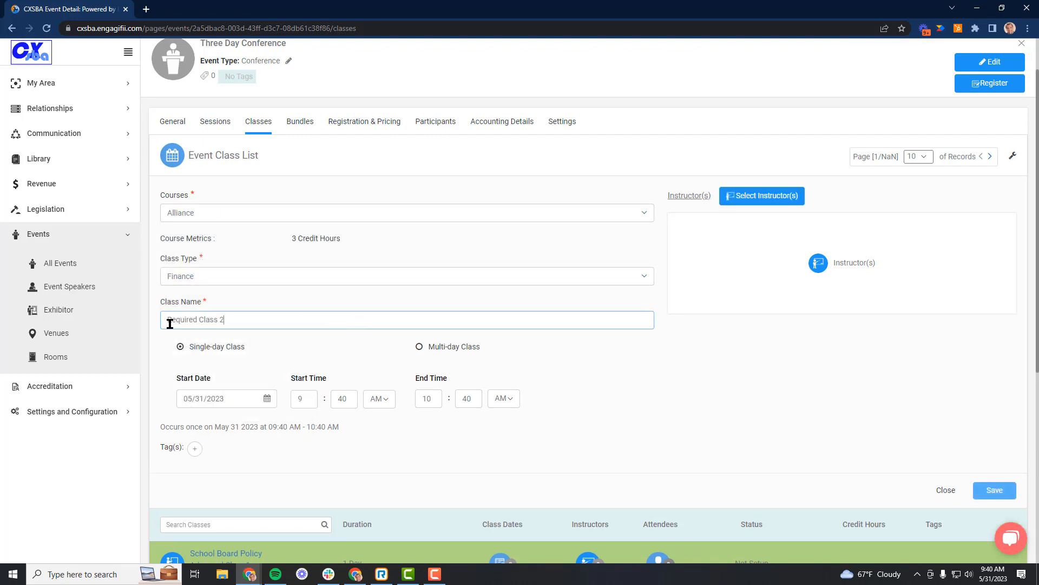
Change the Alliance class name to Advanced Class 2.
scroll(330, 386, down, 3)
scroll(329, 386, up, 2)
key(ctrl+a)
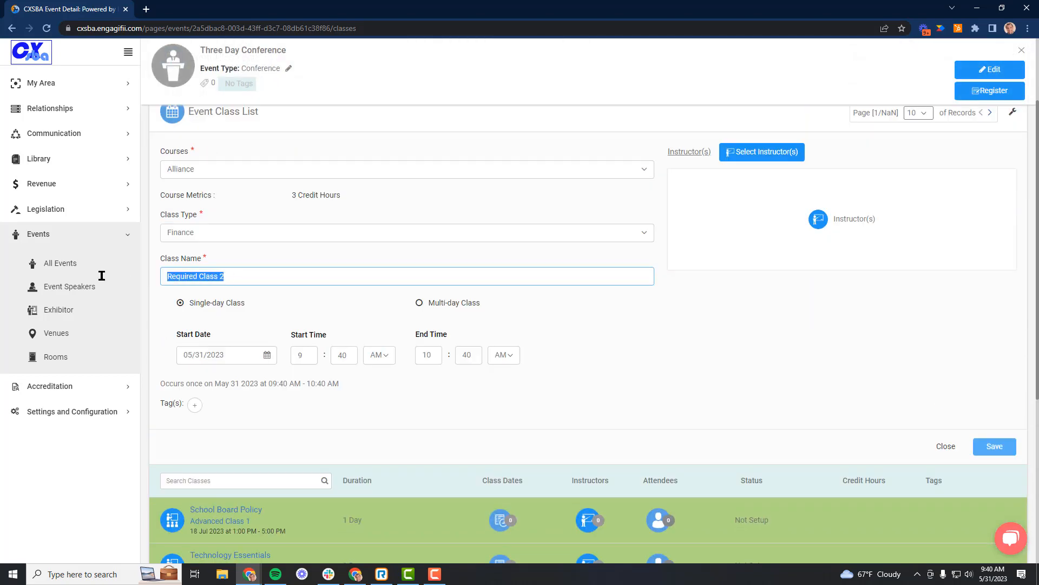
text(Advanced Class 2)
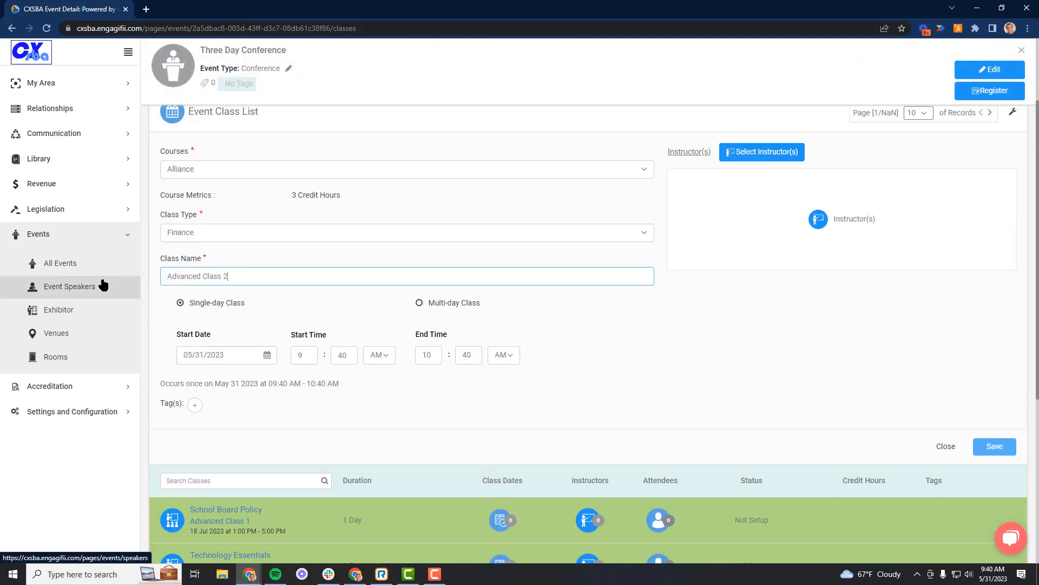
Schedule Advanced Class 2 for 07/19/2023 from 1:00 AM to 1:00 PM and save the class.
click(219, 354)
click(294, 377)
click(294, 377)
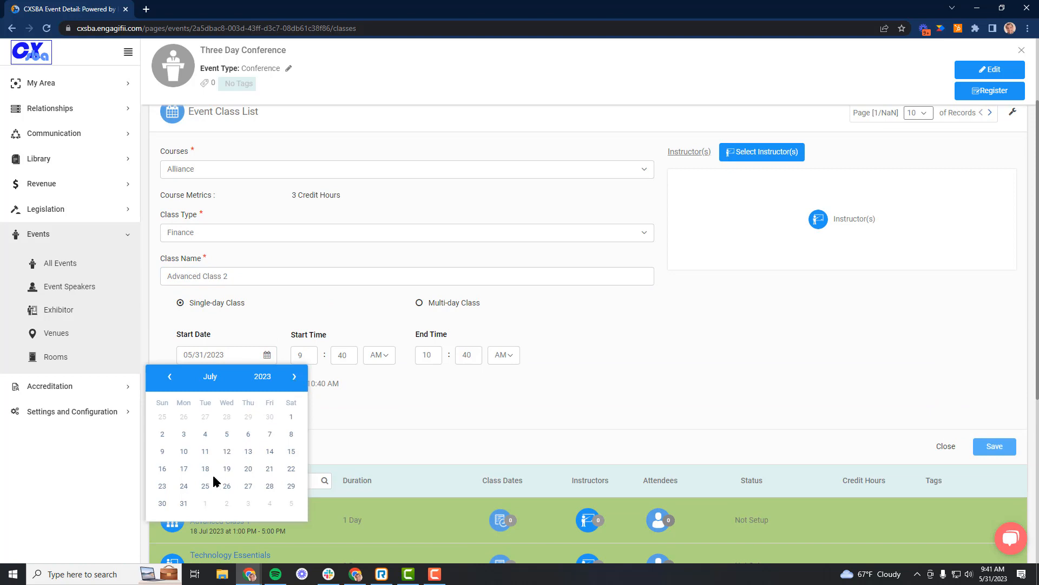
click(227, 468)
click(304, 356)
text(1)
key(Tab)
text(00)
key(Tab)
key(Tab)
text(1)
key(Tab)
text(00)
key(Tab)
key(Down)
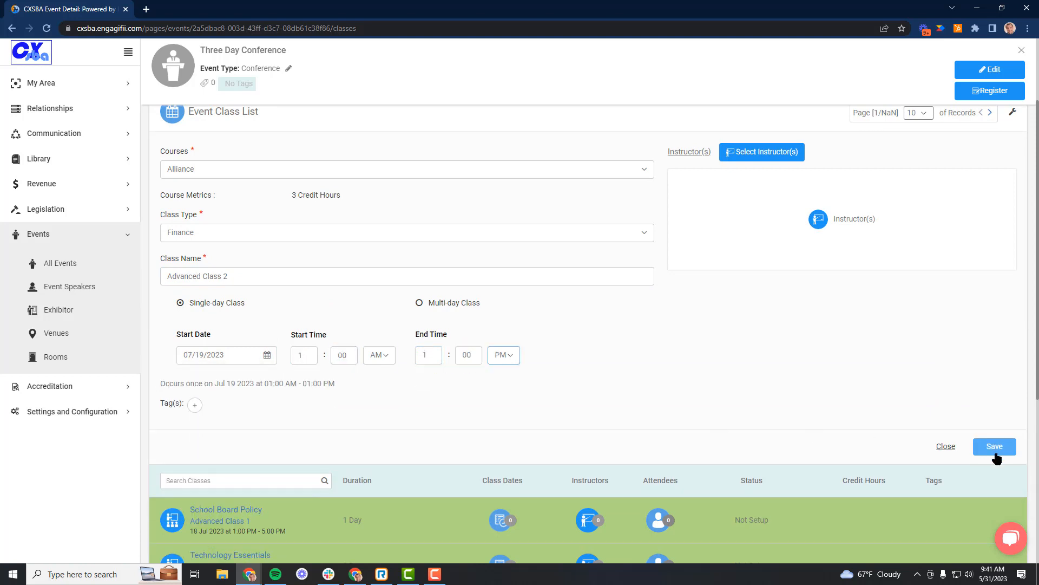
click(995, 446)
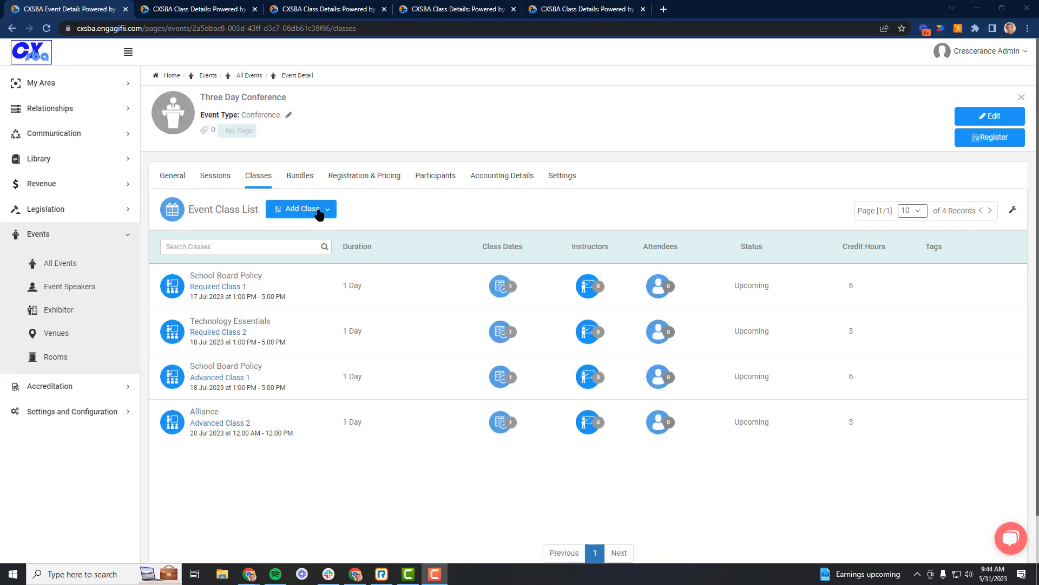
Examine the classes, event days and sessions included in the event's Full Bundle, and return to the bundle list.
click(293, 177)
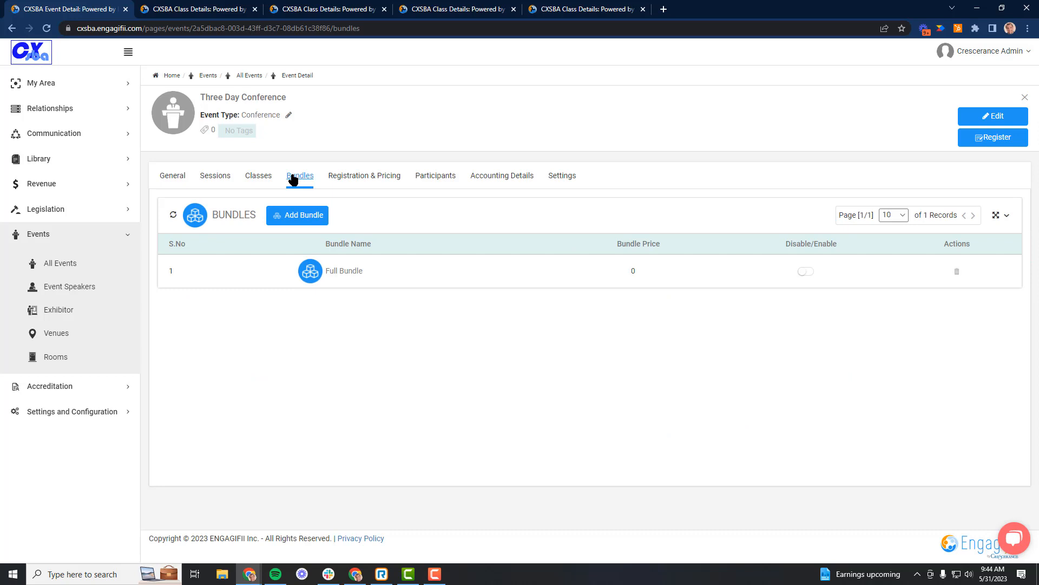
click(343, 273)
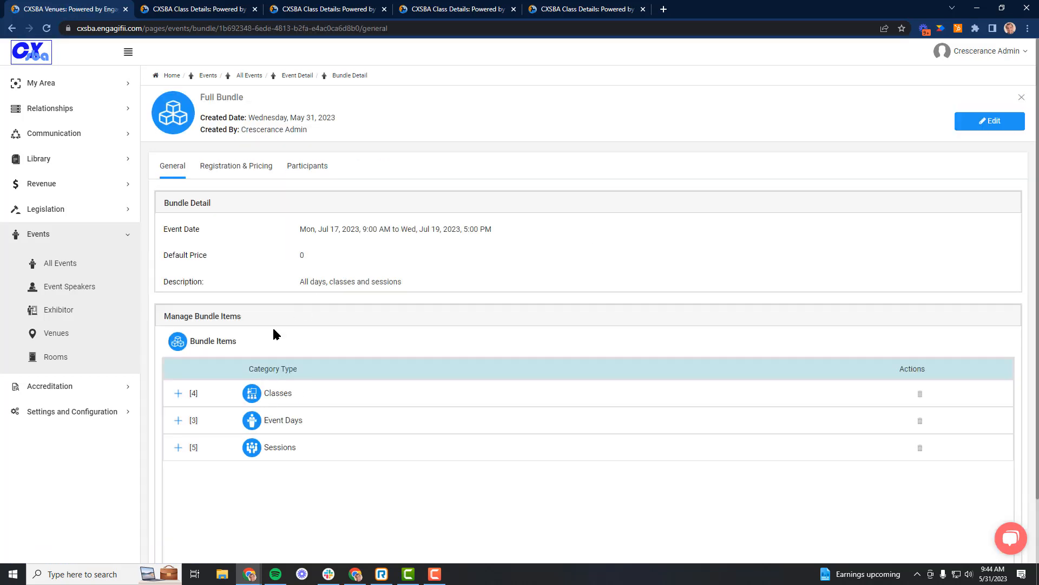
click(179, 393)
scroll(178, 399, down, 2)
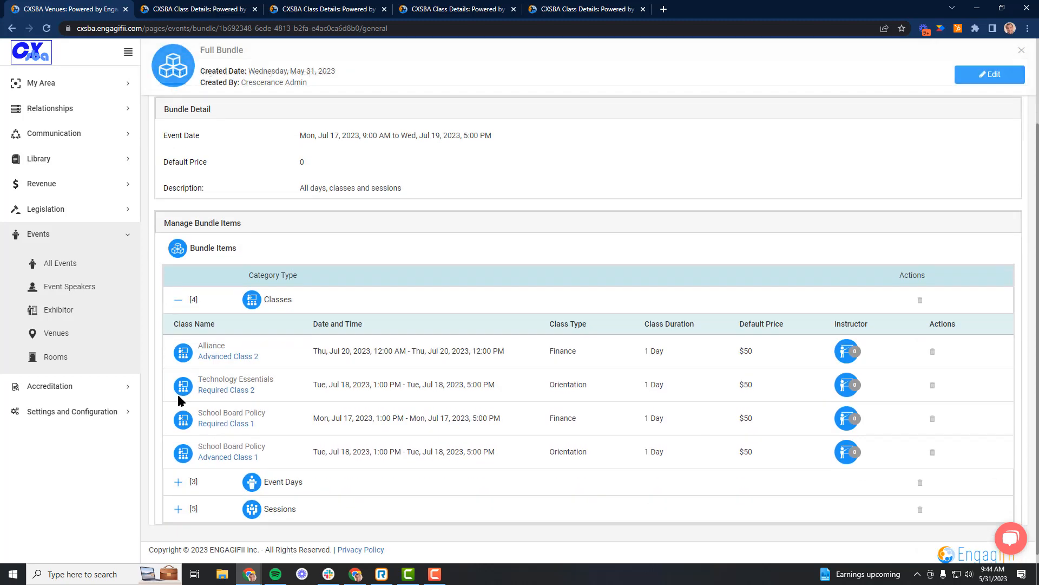
click(179, 480)
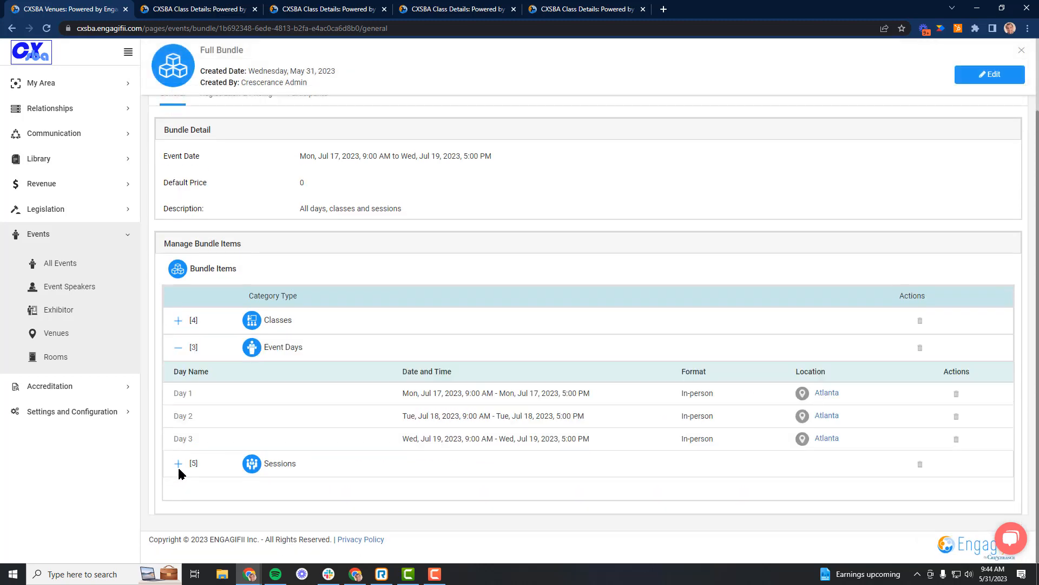
click(178, 464)
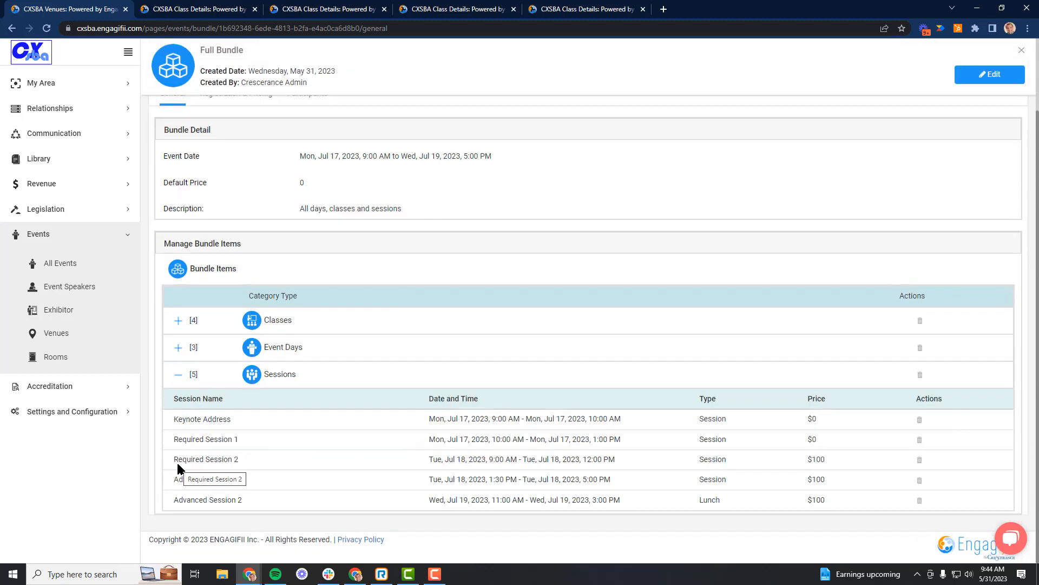
click(178, 374)
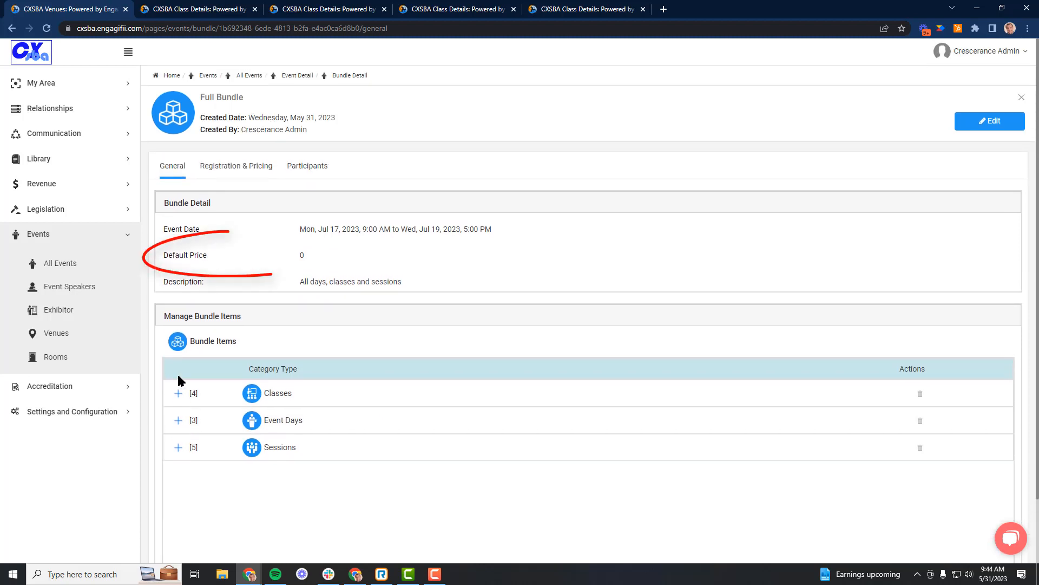
click(1020, 99)
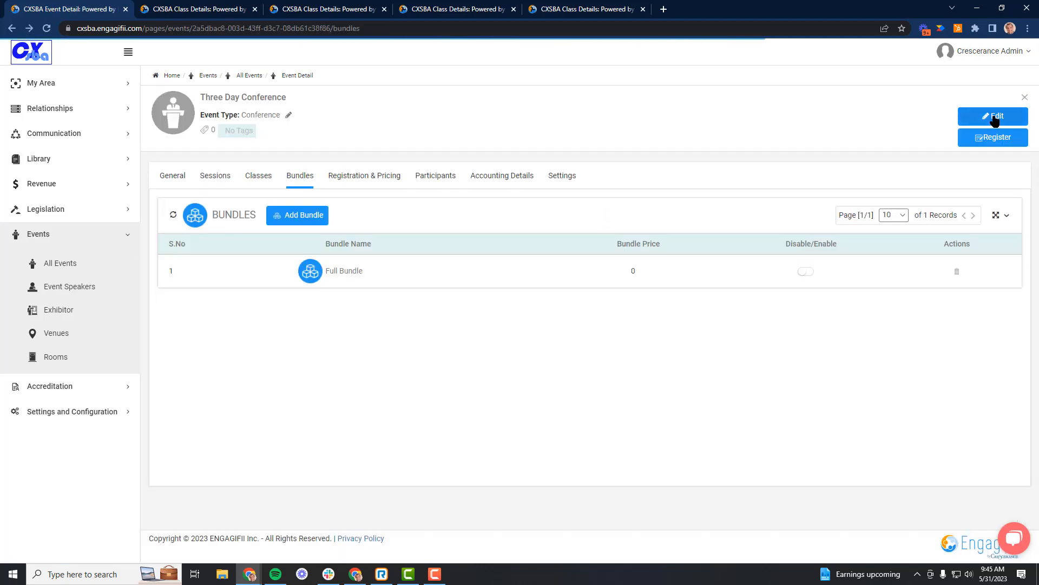
Enable the Full Bundle and add a bundle named Required Training Bundle with a default price of $500.
click(996, 117)
click(804, 278)
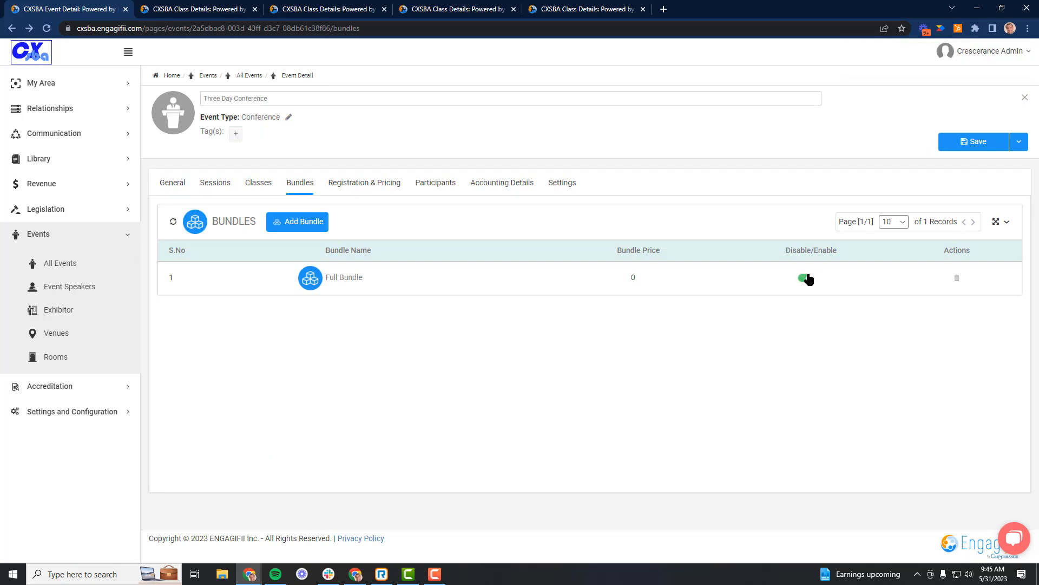
click(303, 224)
click(304, 279)
text(Req)
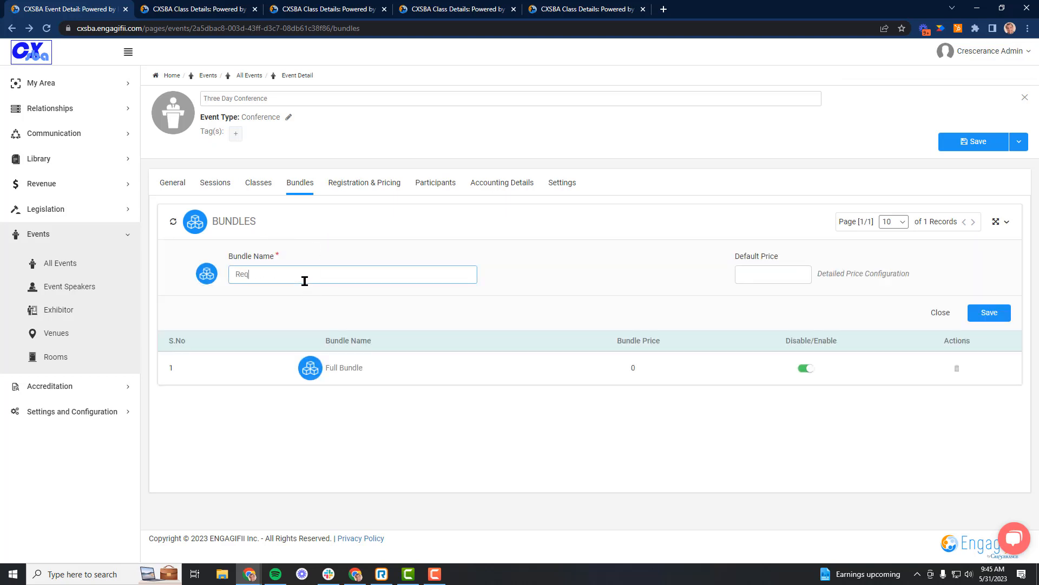
text(uired Training Bundle)
click(788, 277)
text($500)
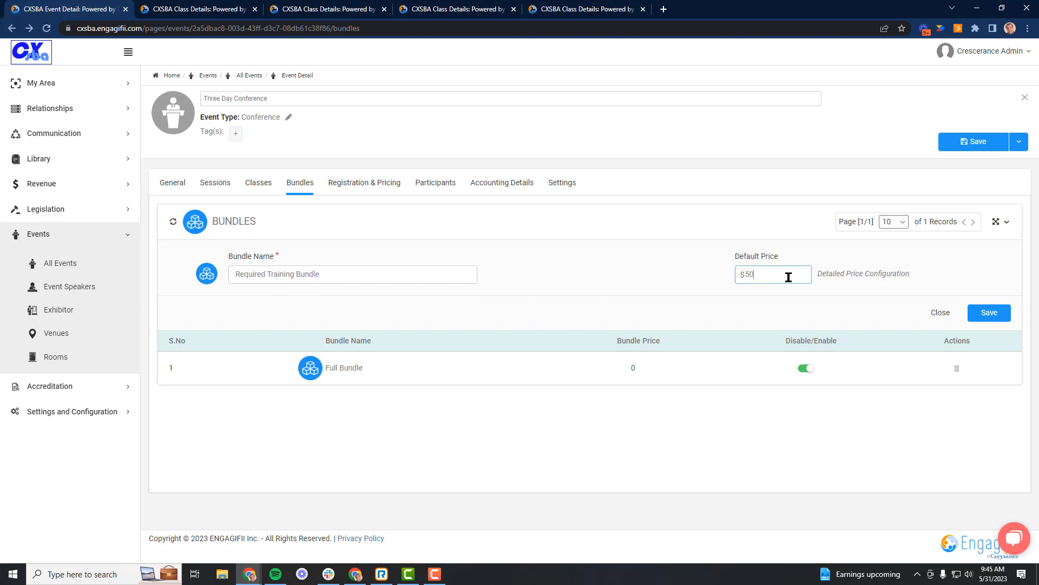
click(990, 313)
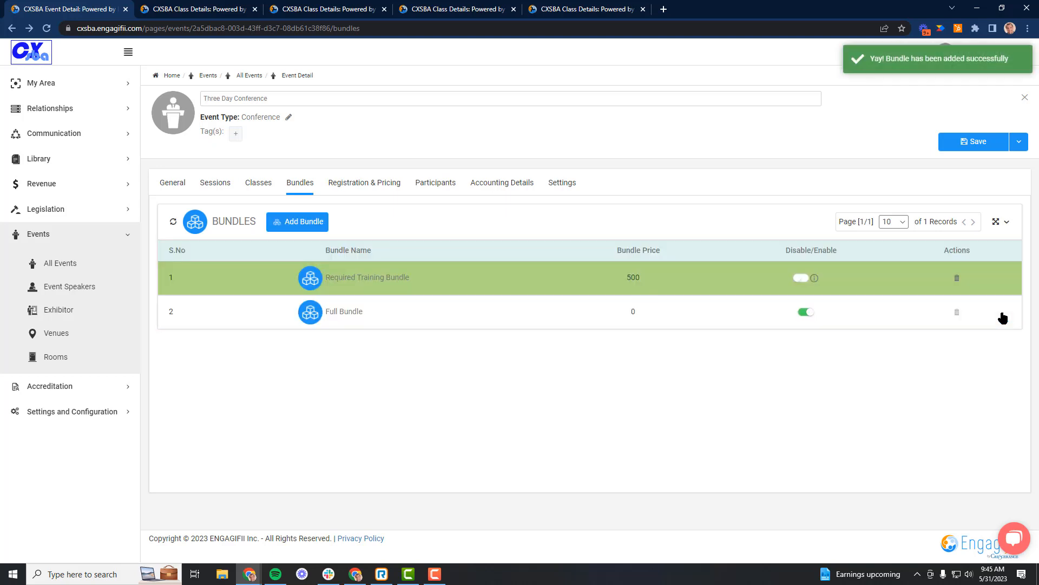
Edit the Required Training Bundle and include the classes Required Class 1 and Required Class 2.
click(372, 278)
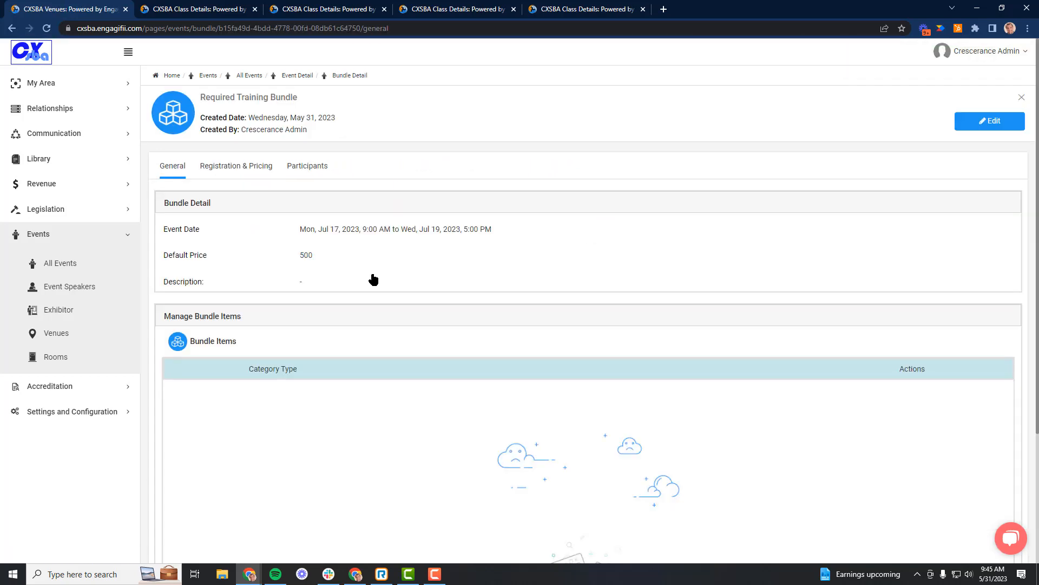
click(990, 121)
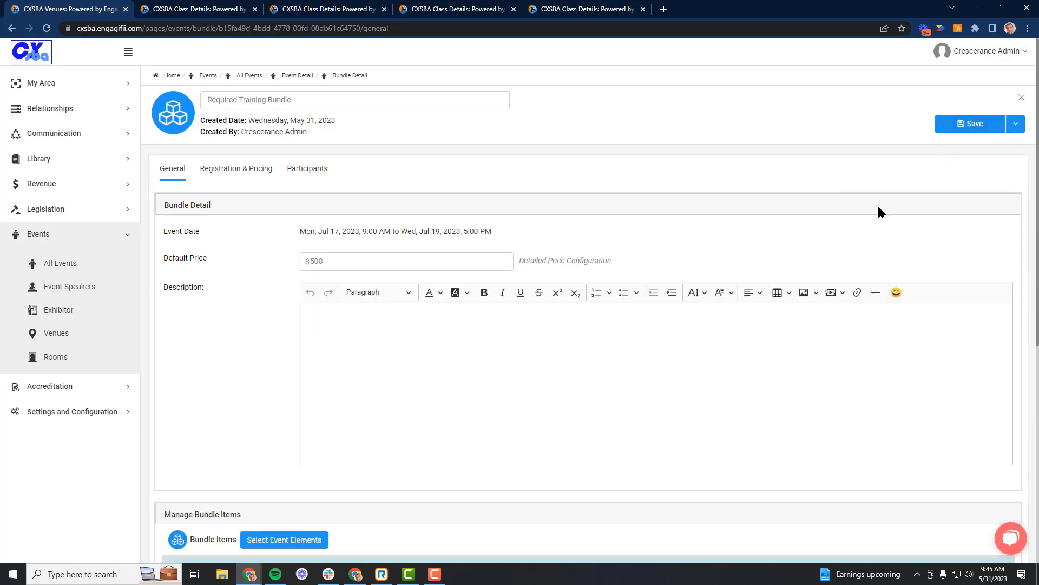
scroll(926, 174, down, 5)
click(297, 281)
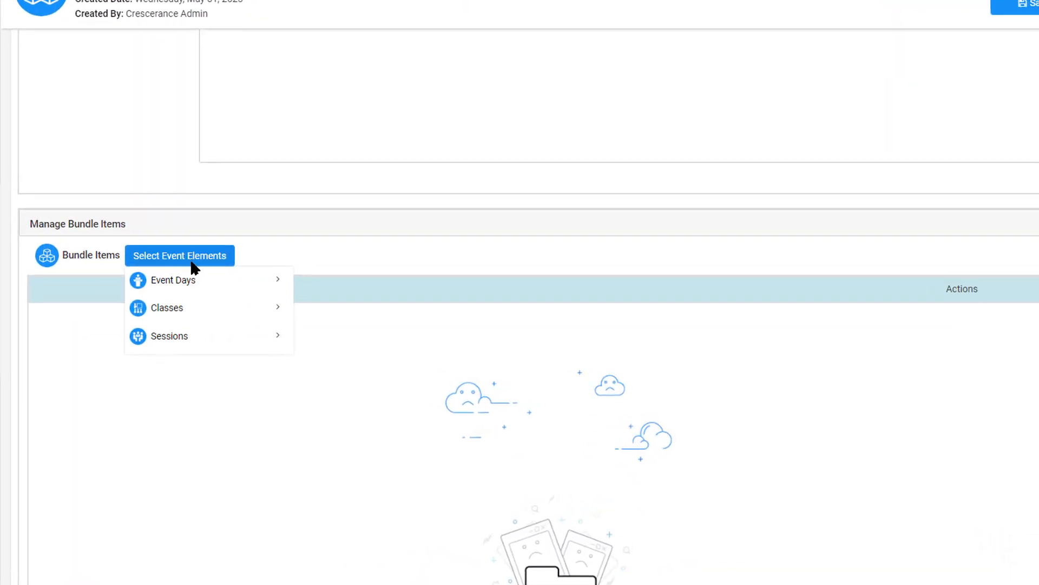
mouse_move(187, 312)
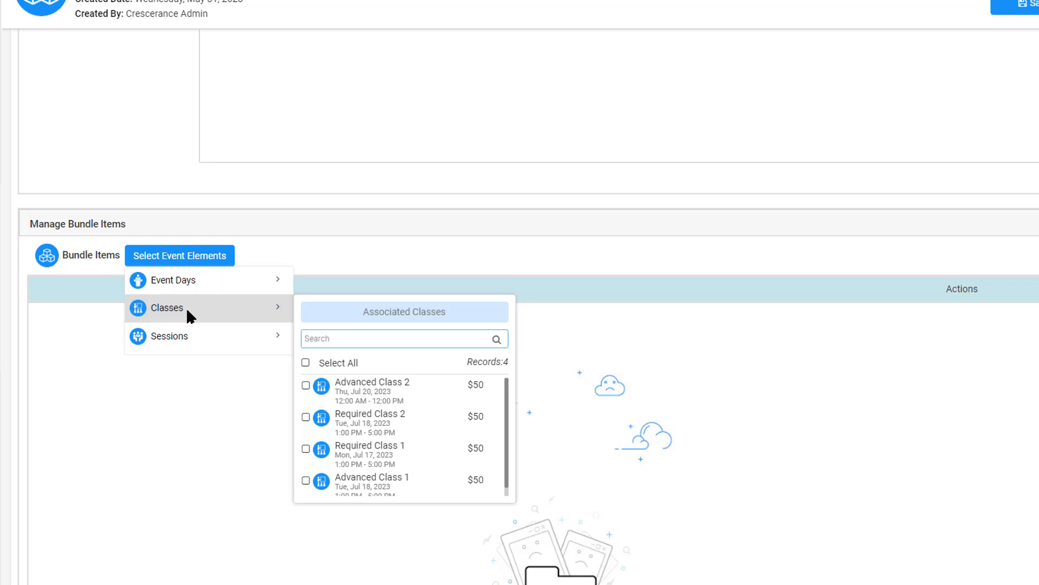
click(305, 448)
click(306, 417)
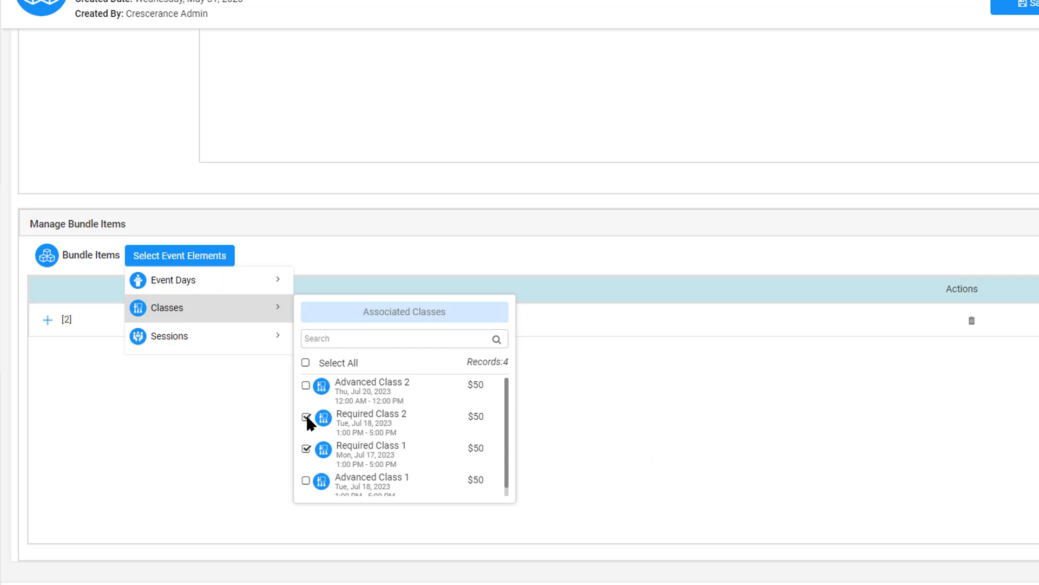
Include Required Session 1 and Required Session 2 in the Required Training Bundle.
click(168, 336)
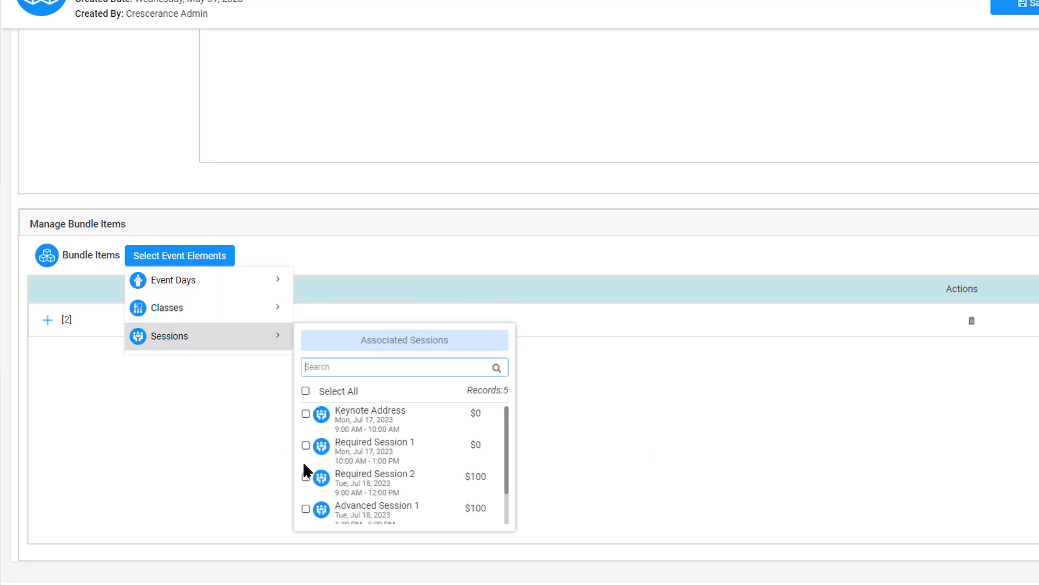
click(306, 445)
click(305, 476)
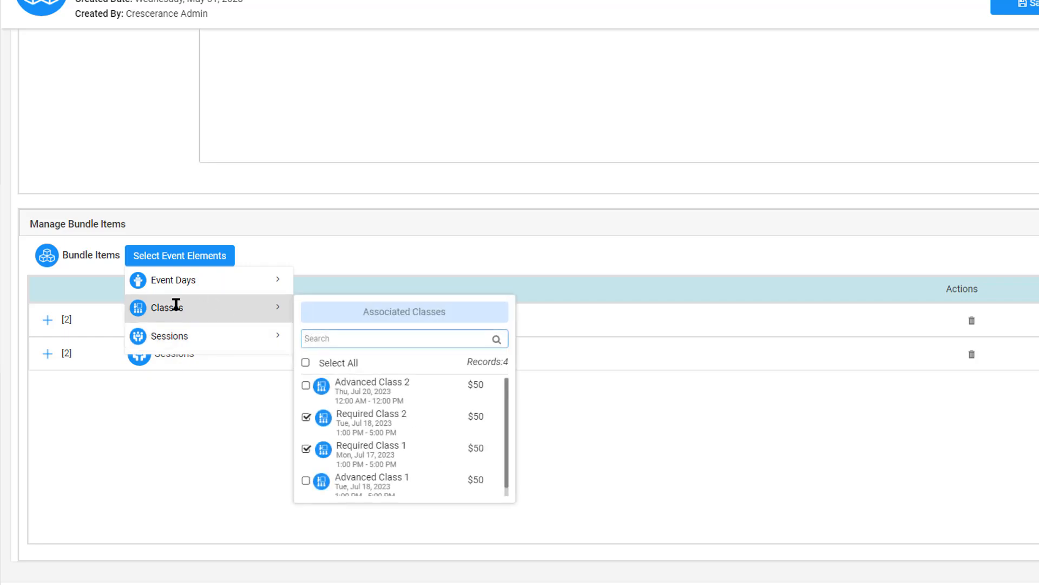
Include event days Day 1 and Day 2 in the Required Training Bundle, save it and return to the bundle list.
mouse_move(169, 280)
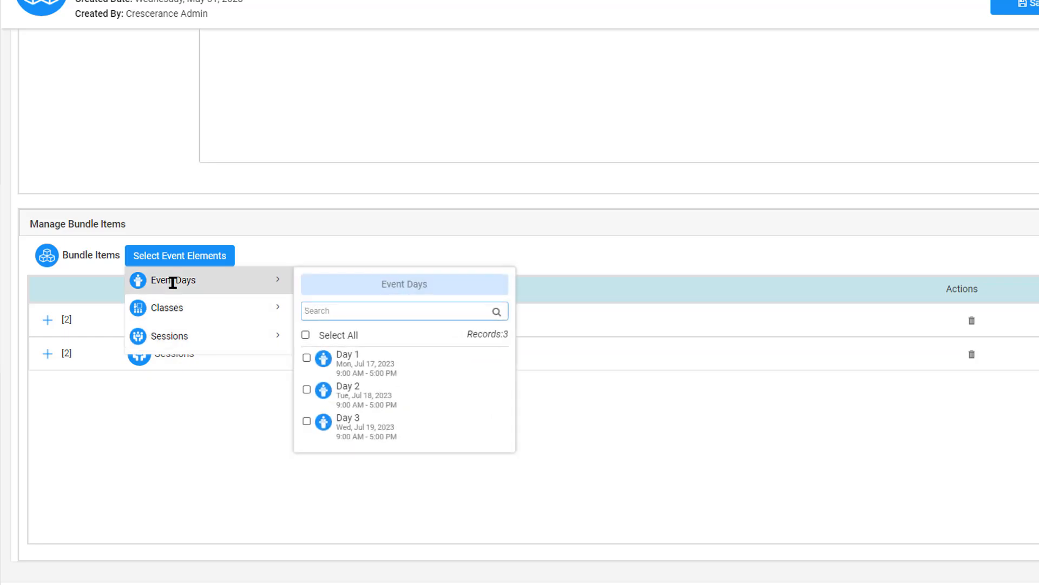
click(306, 357)
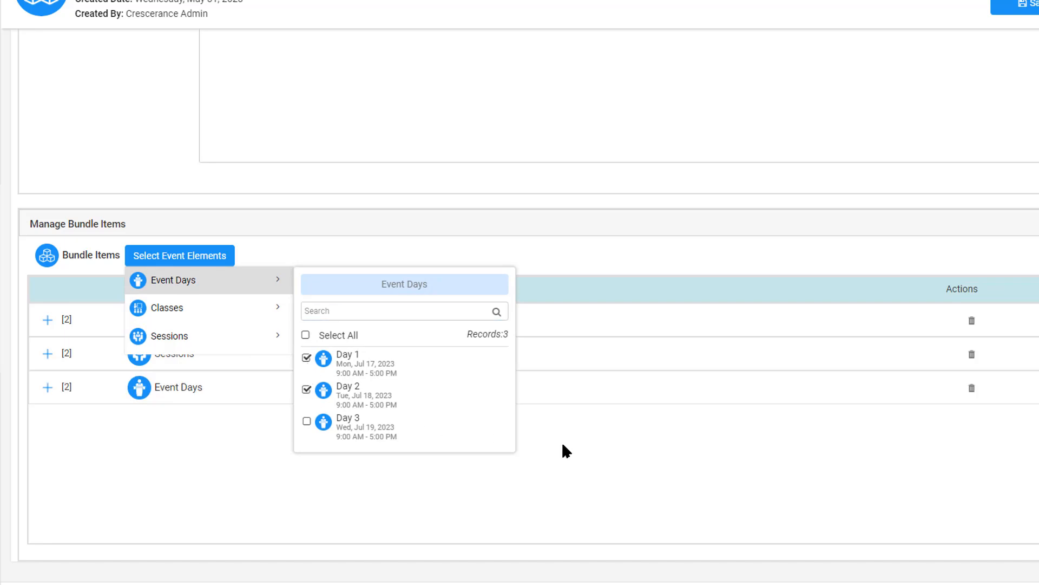
click(1026, 4)
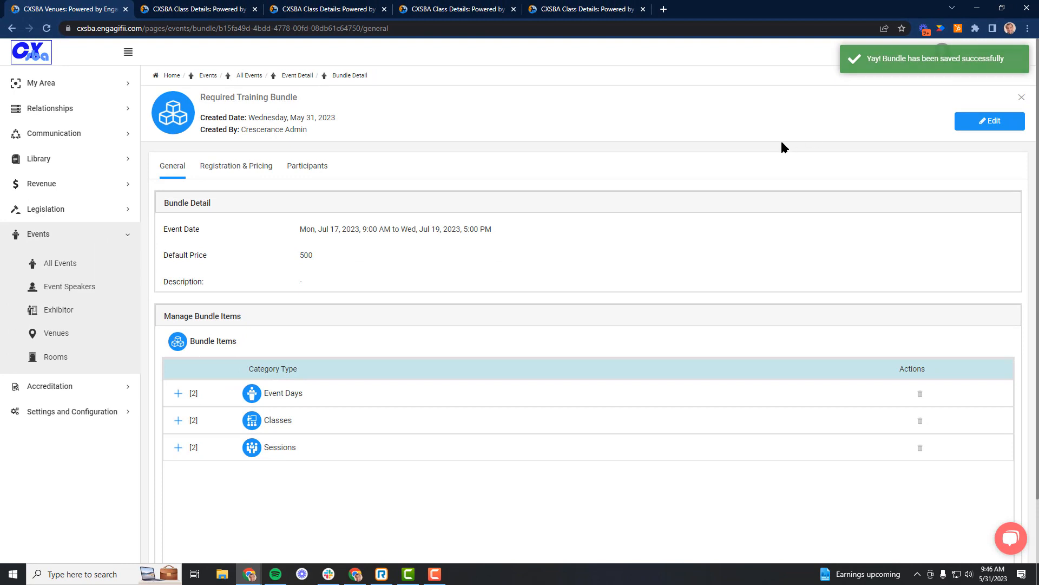
click(1021, 98)
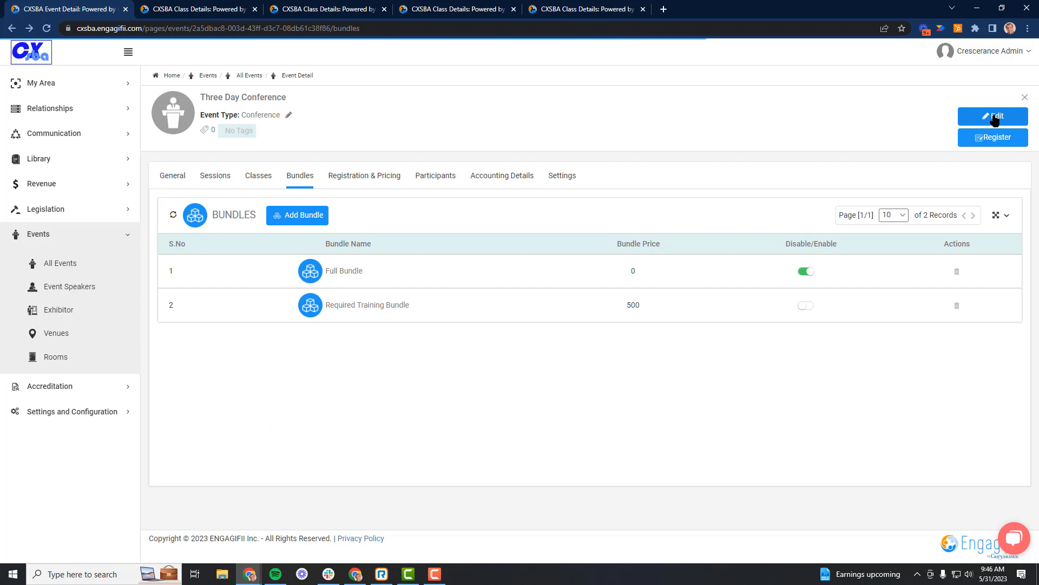
Add a bundle named Days 2 & 3 to the event with a default price of $300.
click(995, 117)
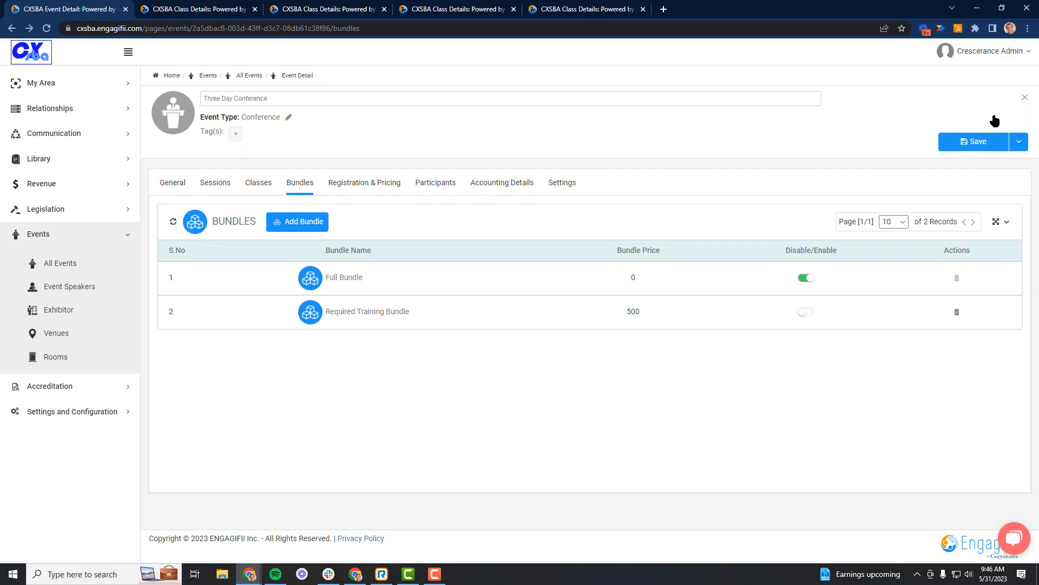
click(292, 224)
click(285, 273)
text(Days )
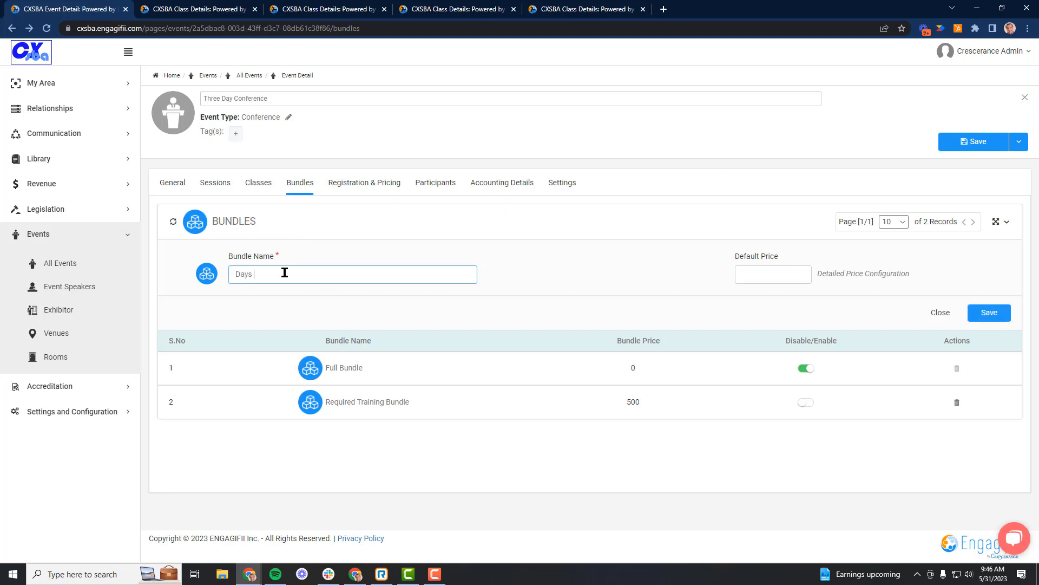
text(2 & 3)
click(778, 274)
text($300)
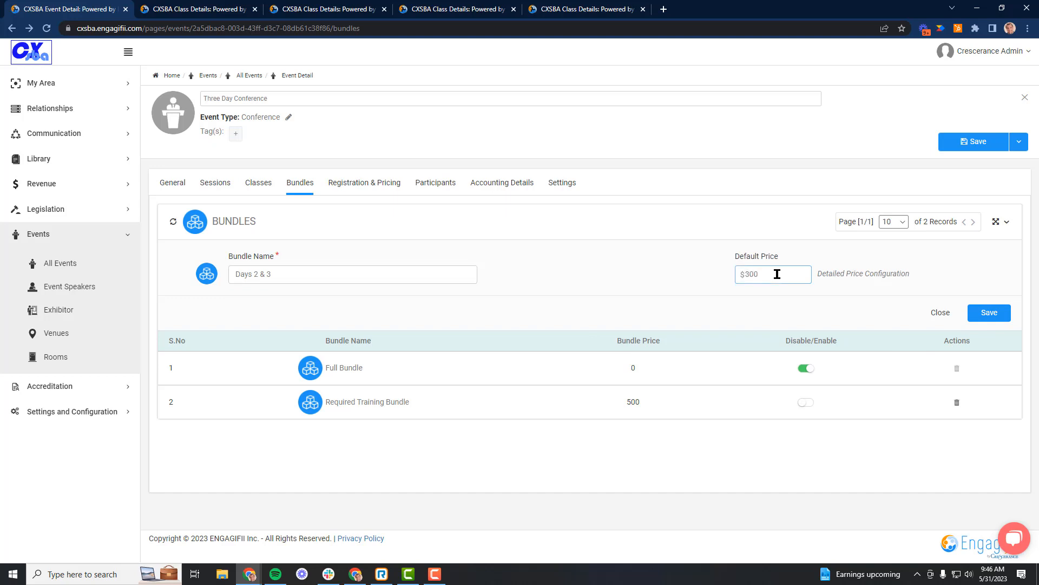
click(993, 314)
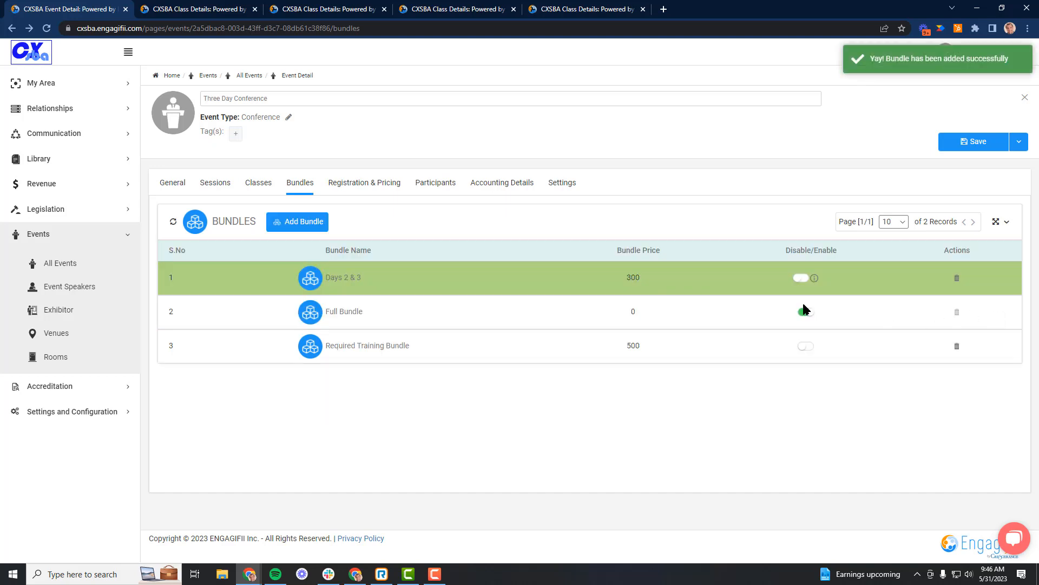
Edit the Days 2 & 3 bundle and include the event days Day 2 and Day 3.
click(330, 281)
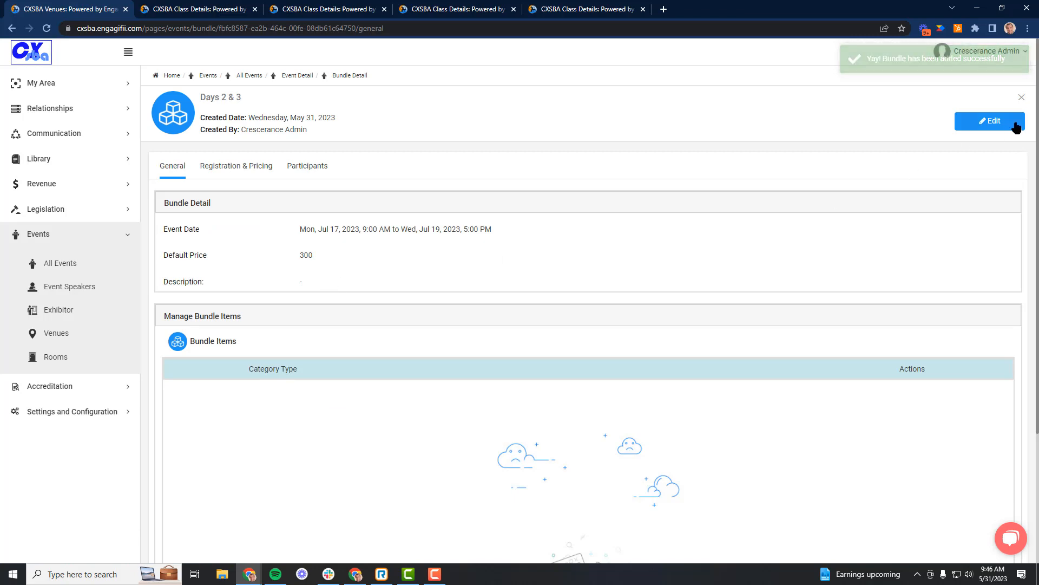
click(1007, 124)
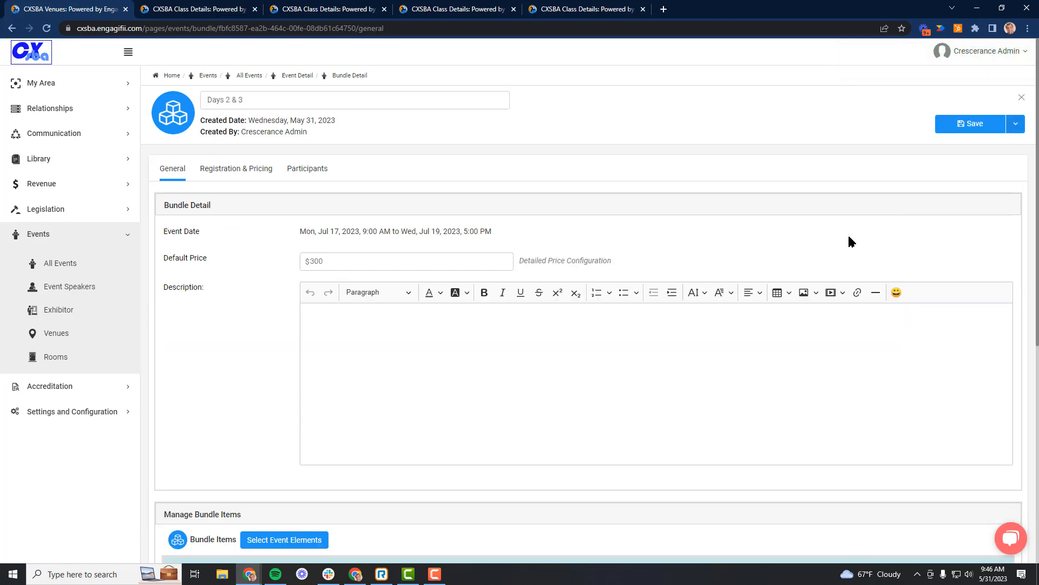
scroll(498, 332, down, 3)
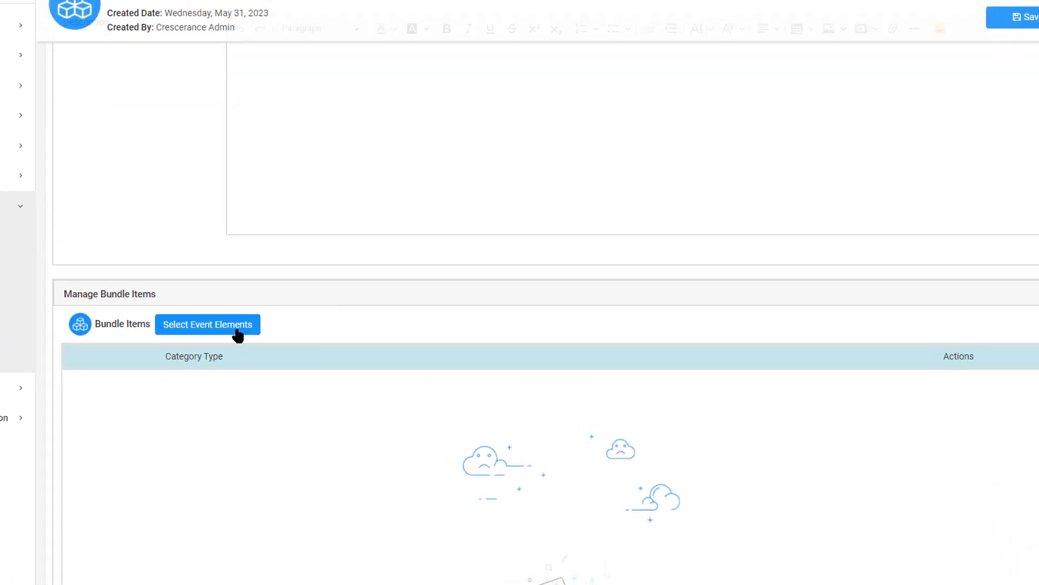
click(238, 331)
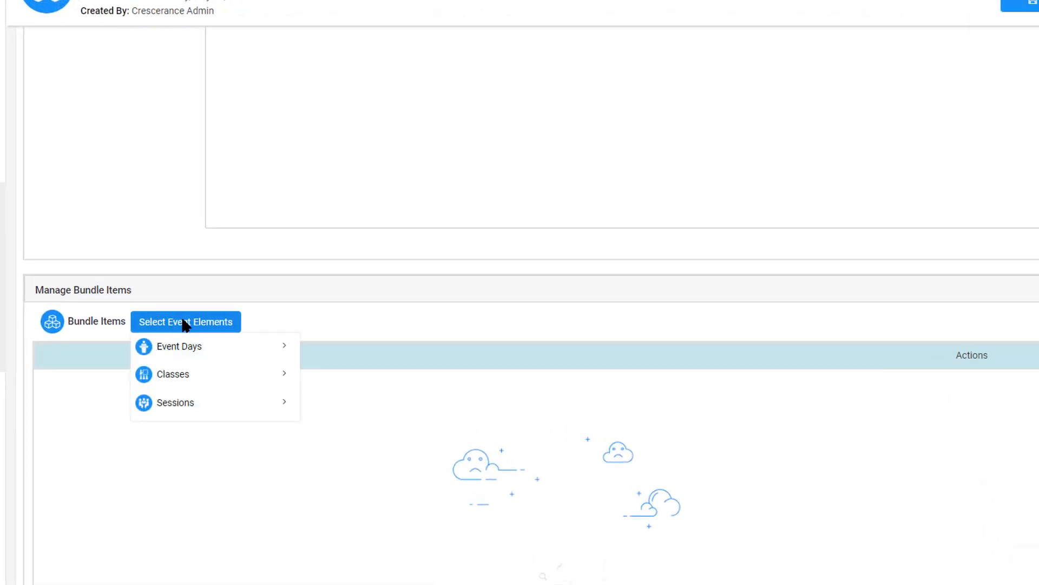
click(177, 349)
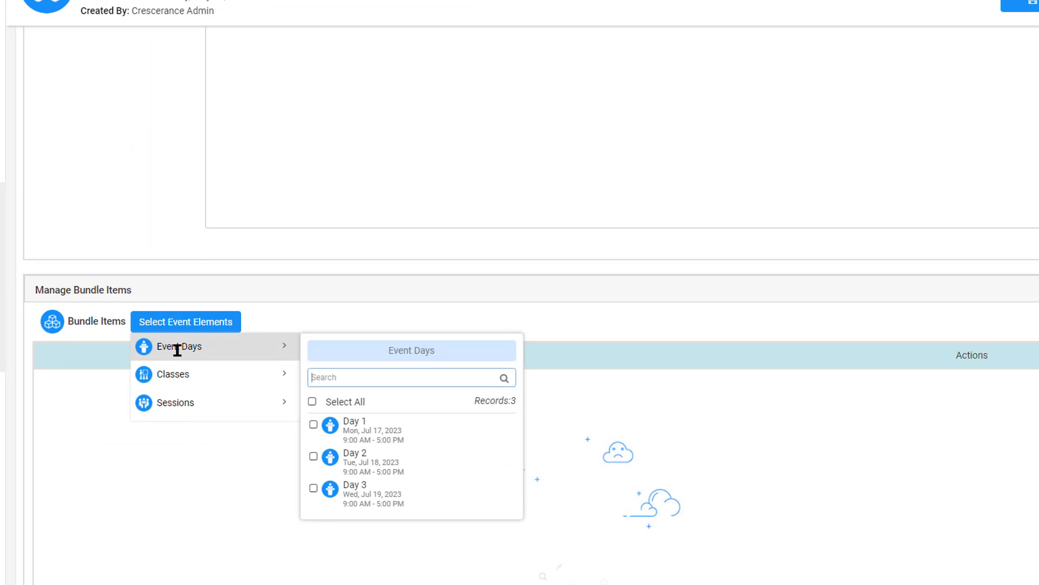
click(313, 456)
click(314, 488)
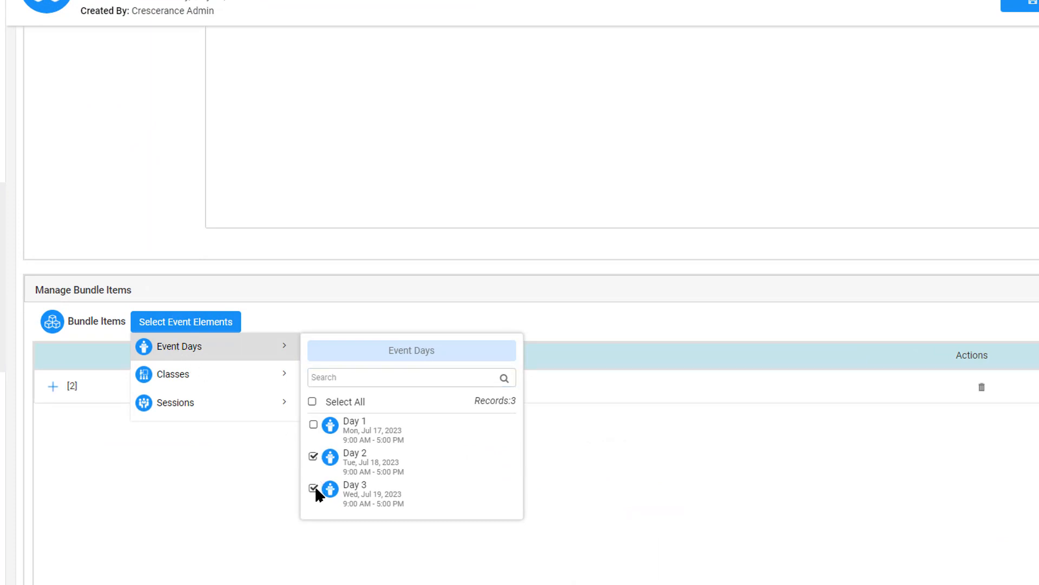
click(228, 469)
Include Advanced Class 2, Required Class 2 and Advanced Class 1 in the Days 2 & 3 bundle.
click(181, 322)
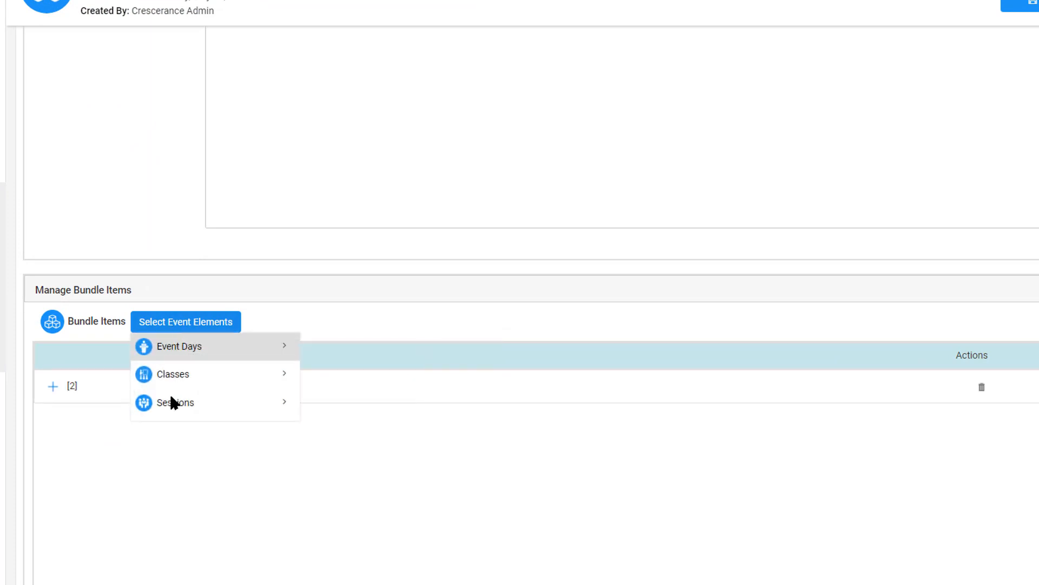
click(169, 376)
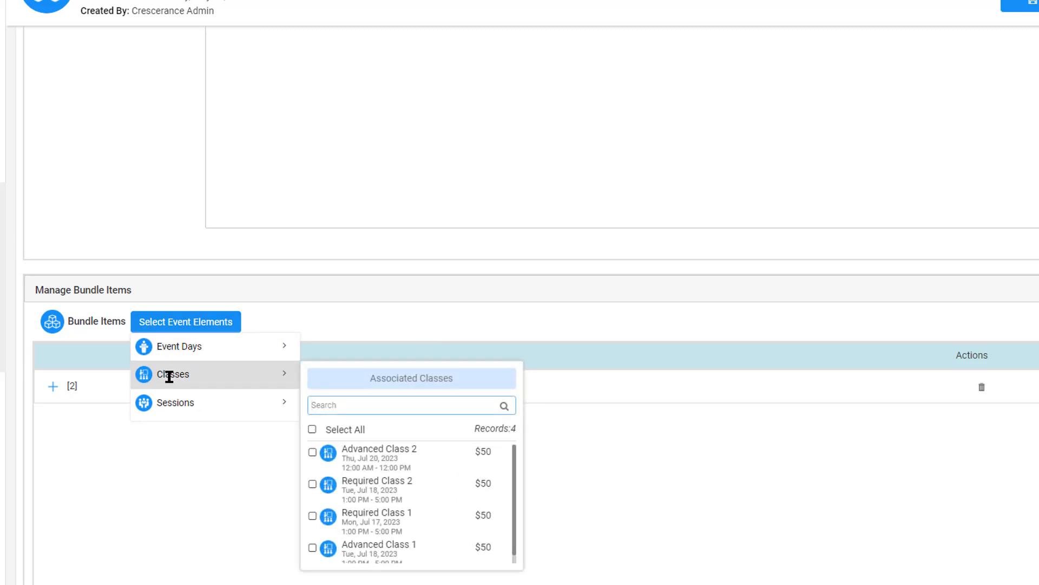
click(313, 453)
click(313, 484)
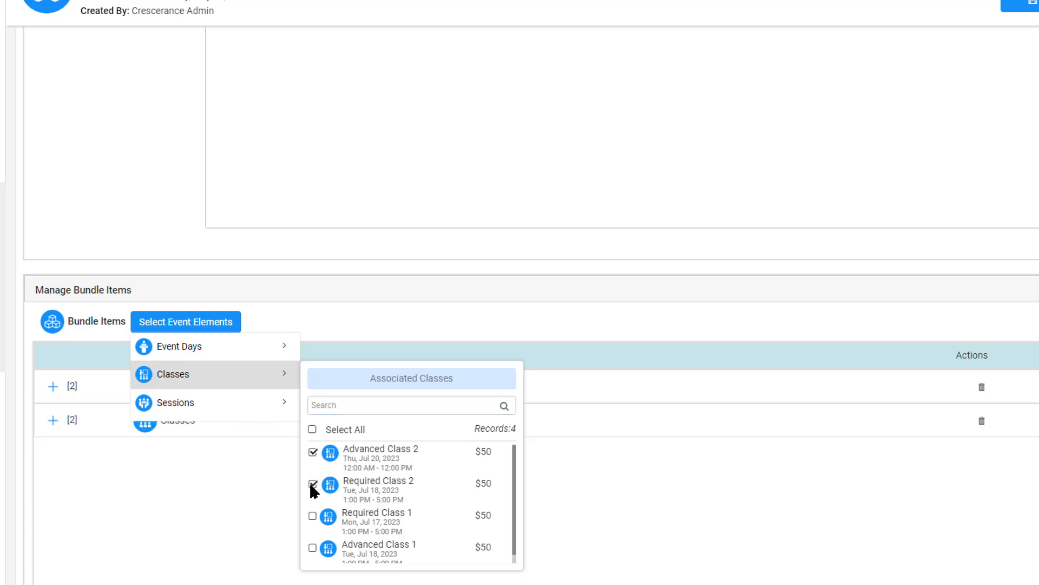
click(313, 548)
scroll(382, 502, down, 1)
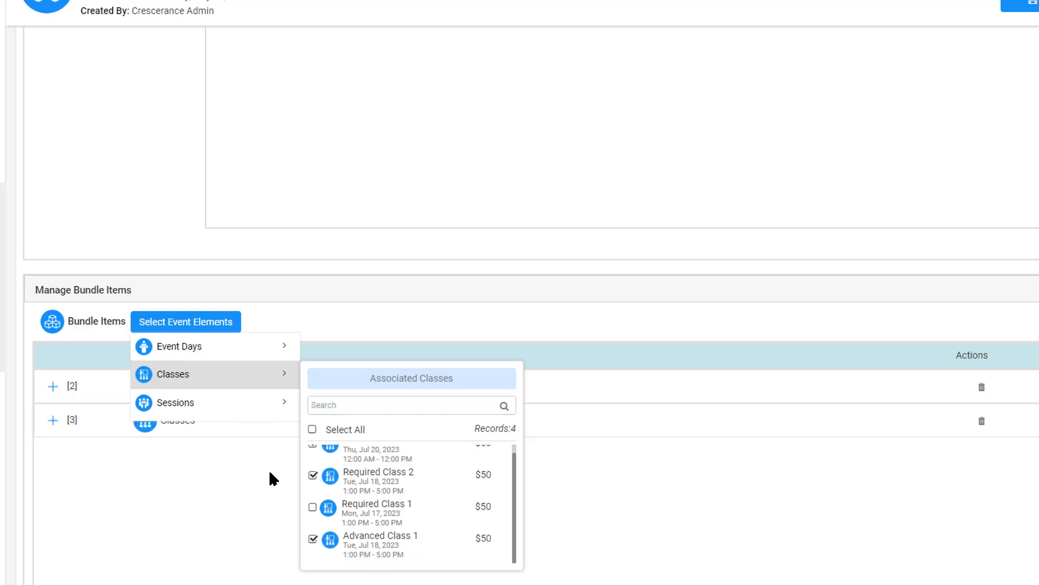
Include Required Session 2, Advanced Session 1 and the last listed session in the Days 2 & 3 bundle, then save and close it.
click(194, 408)
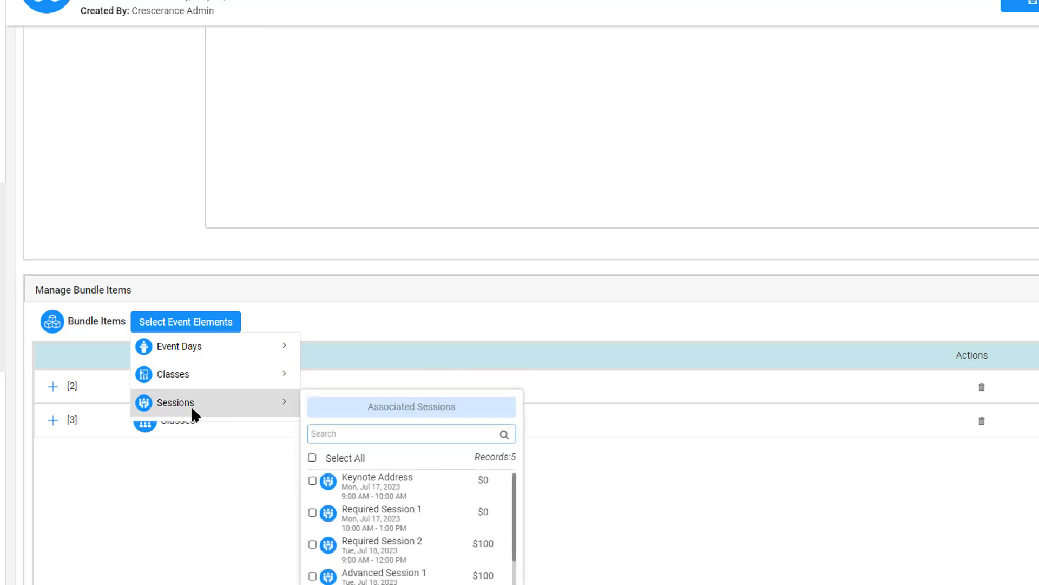
click(313, 544)
click(313, 575)
scroll(341, 542, down, 1)
click(313, 567)
scroll(385, 550, up, 2)
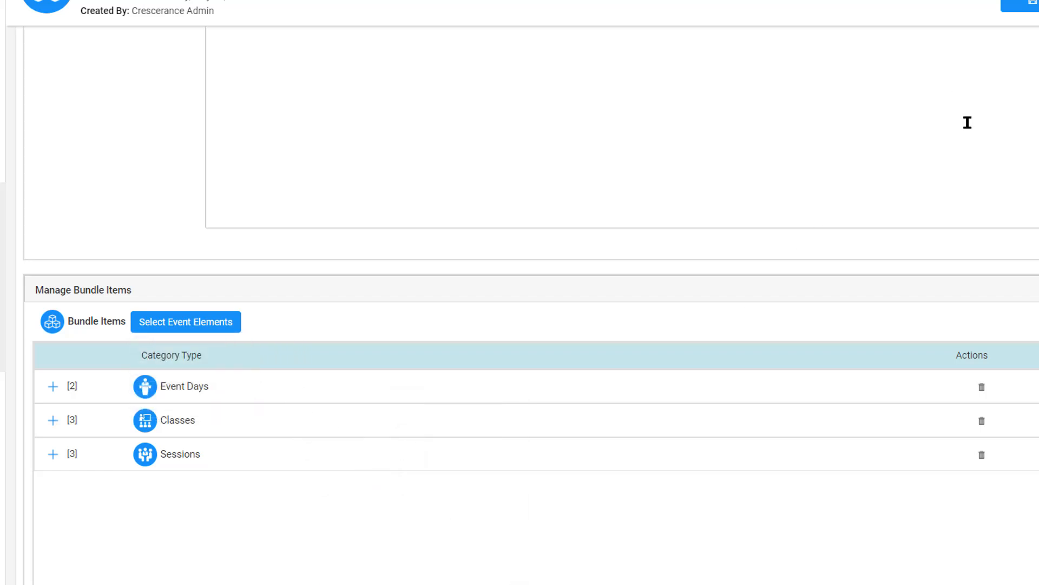
click(1026, 4)
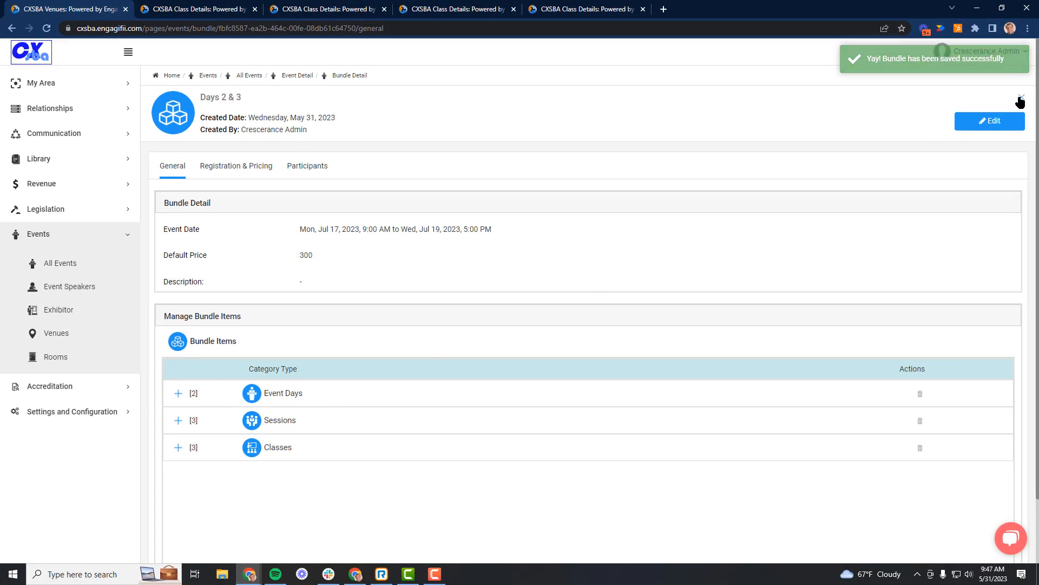
click(1021, 98)
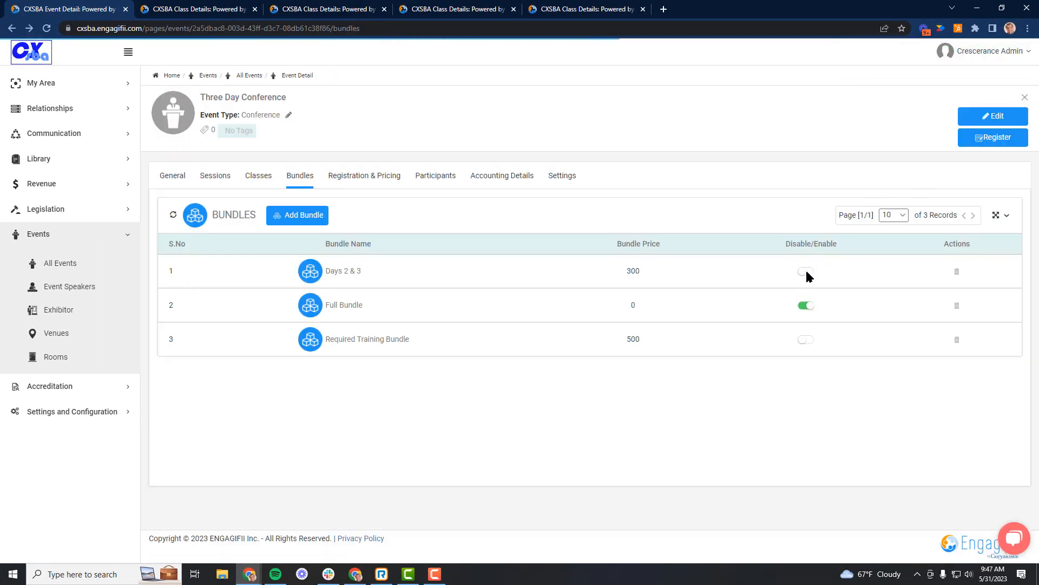
Enable the Days 2 & 3 bundle and the Required Training Bundle, and save the event.
click(990, 116)
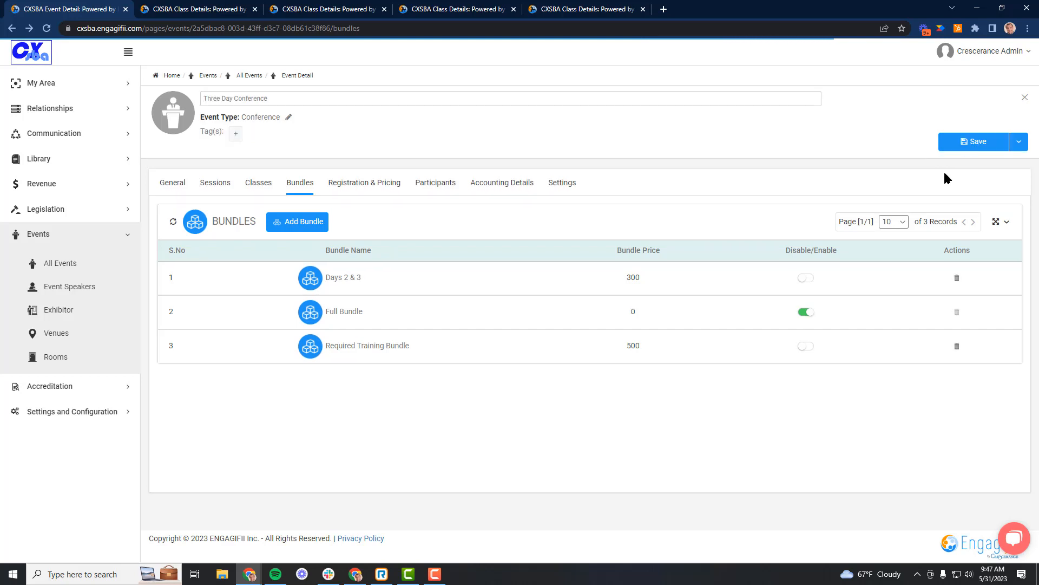
click(805, 279)
click(805, 347)
click(971, 142)
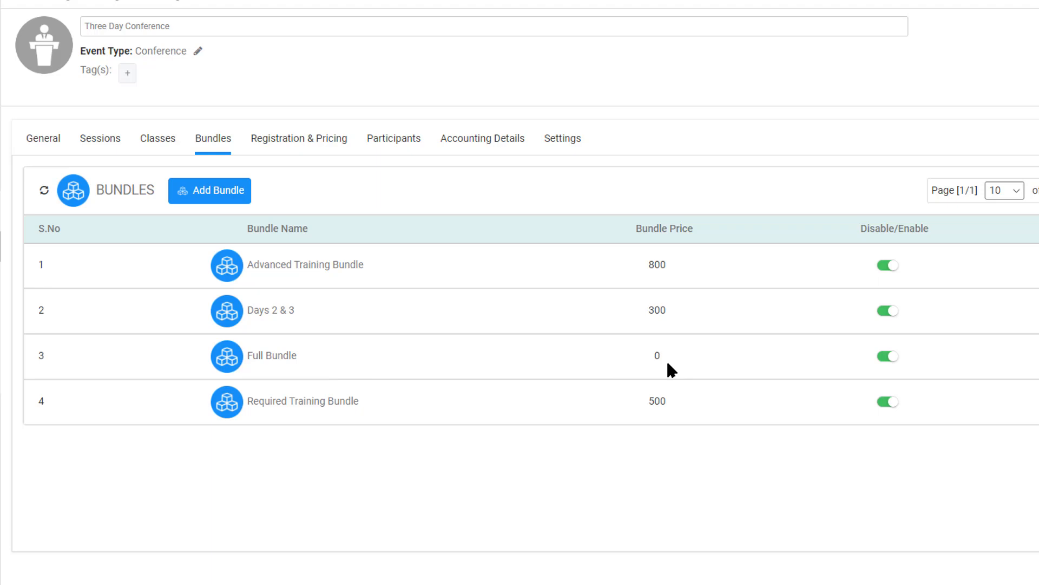
Disable the Full Bundle and save the event.
click(885, 360)
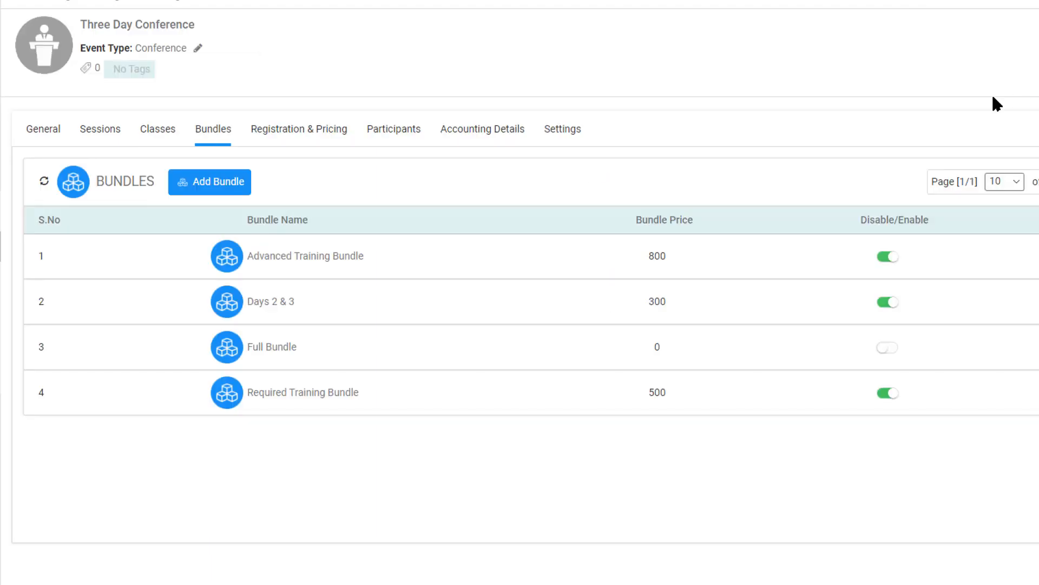
Open the workflow steps of the Event Registration - Members workflow in the workspace configuration.
click(561, 134)
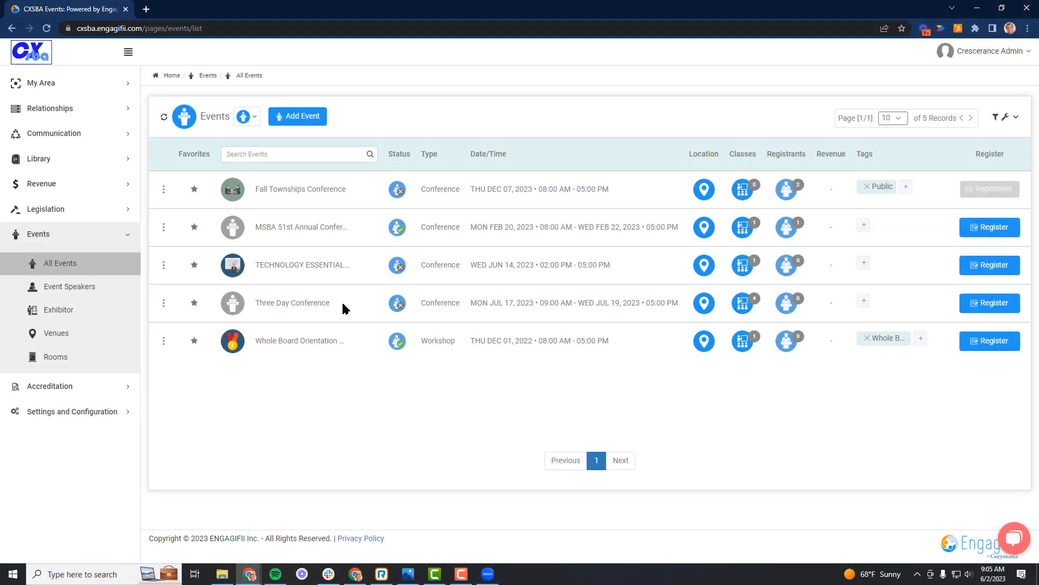
click(81, 412)
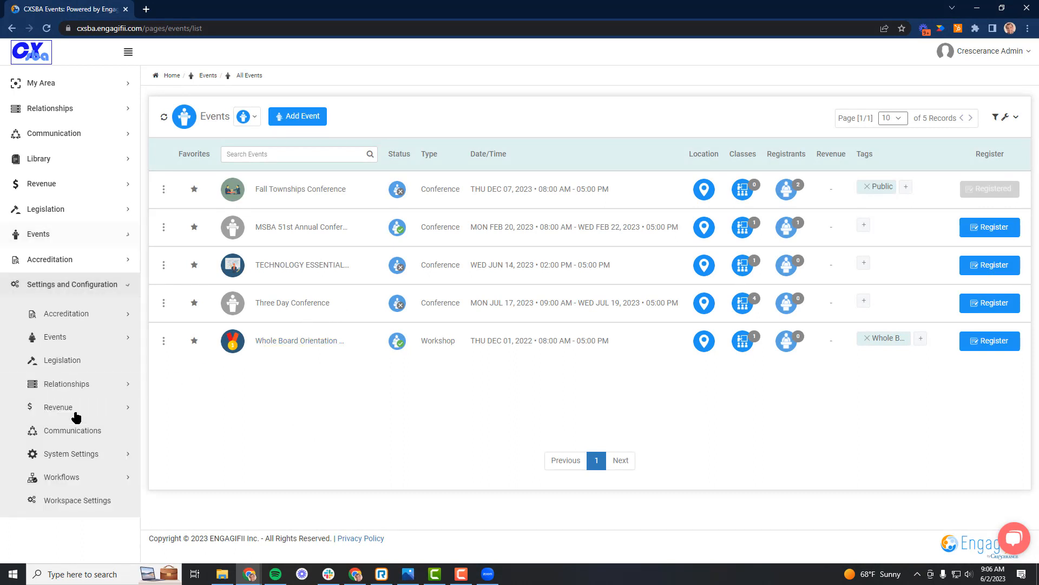
click(64, 478)
click(69, 508)
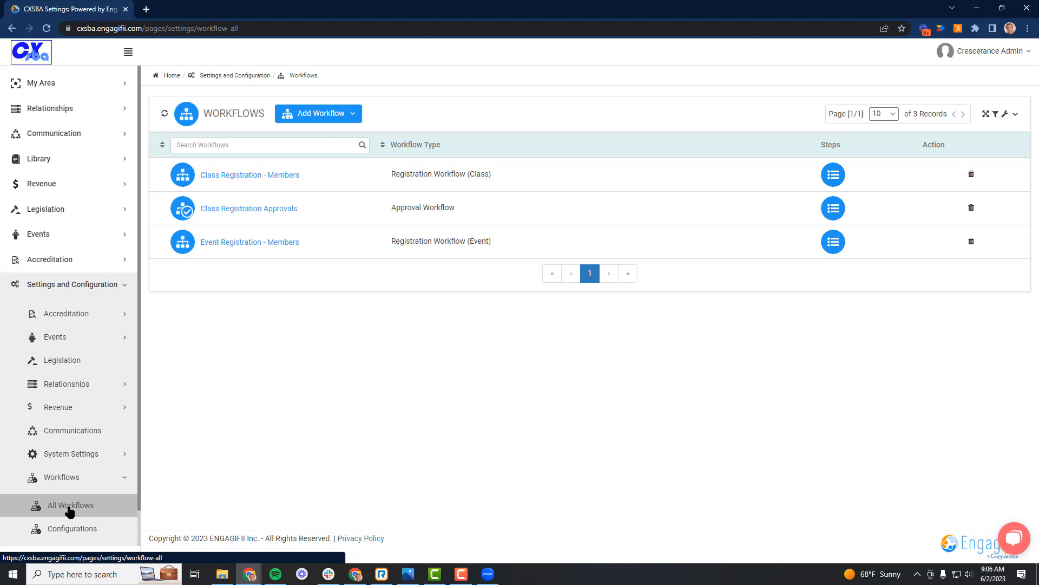
click(270, 247)
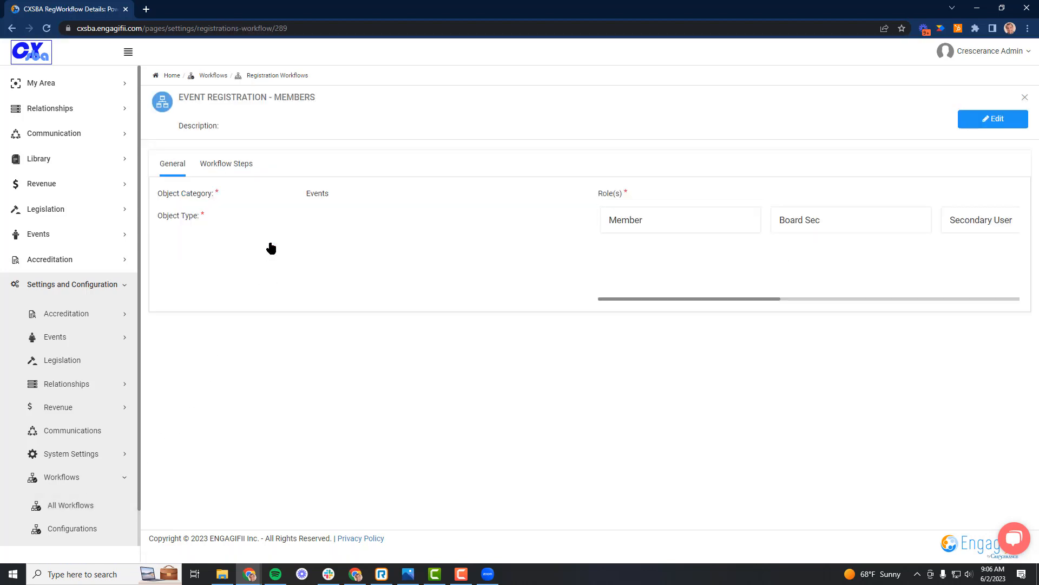
click(235, 165)
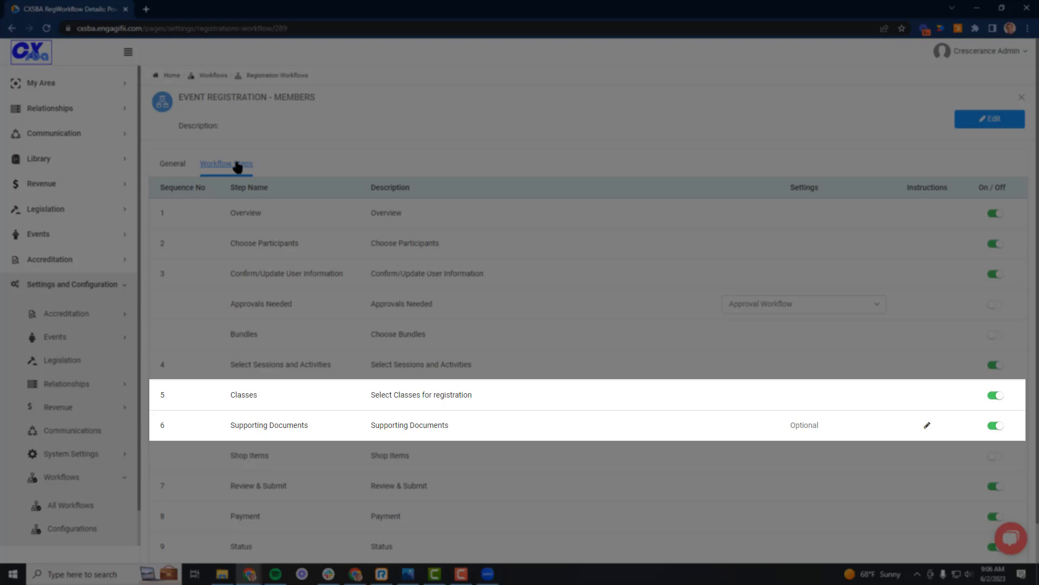
Turn on the Bundles step, turn off Select Sessions and Activities, Classes and Supporting Documents in the workflow, and save it.
click(1008, 119)
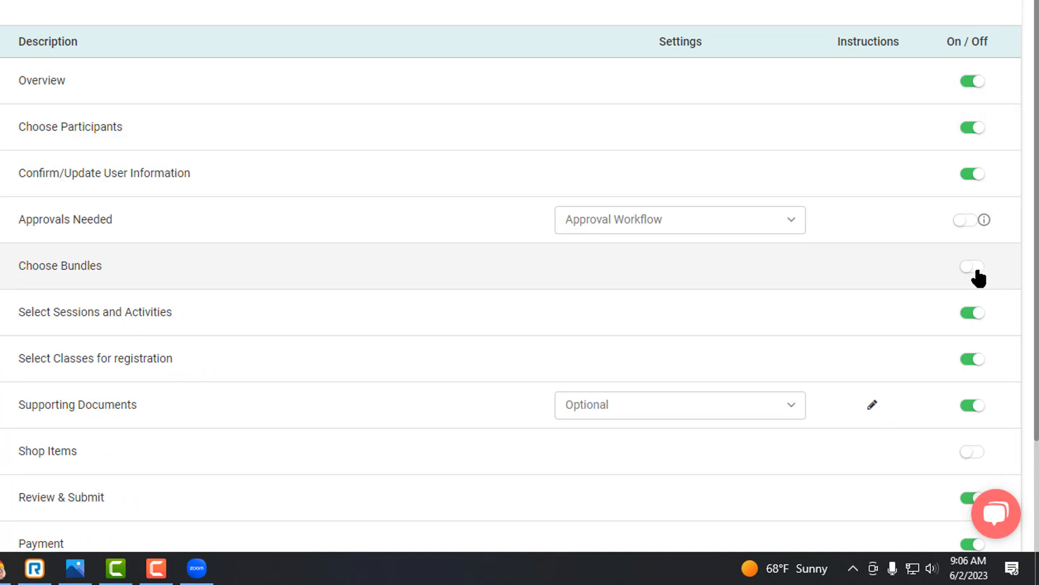
click(975, 267)
click(970, 317)
click(969, 362)
click(972, 407)
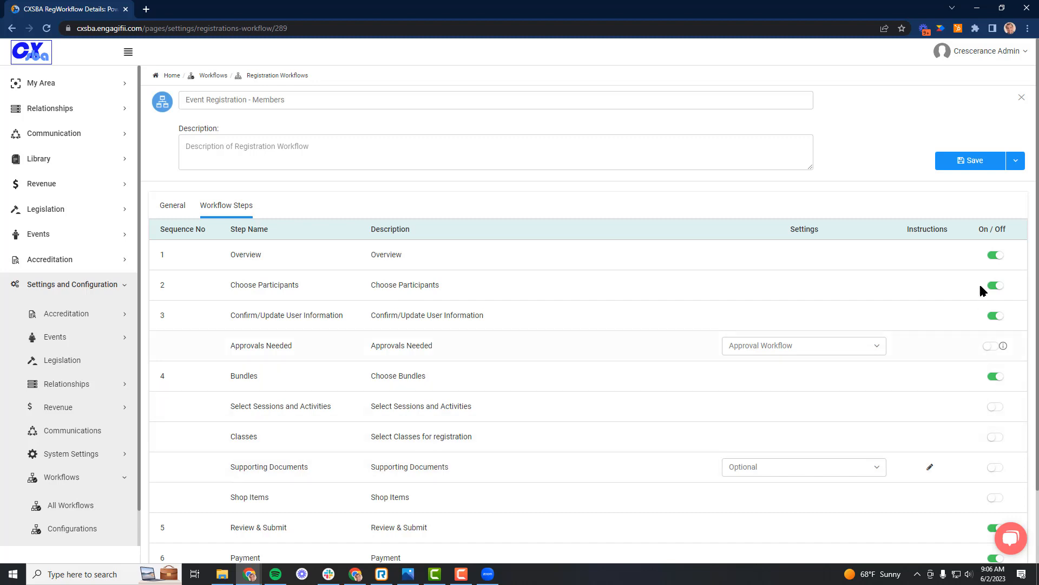
click(967, 161)
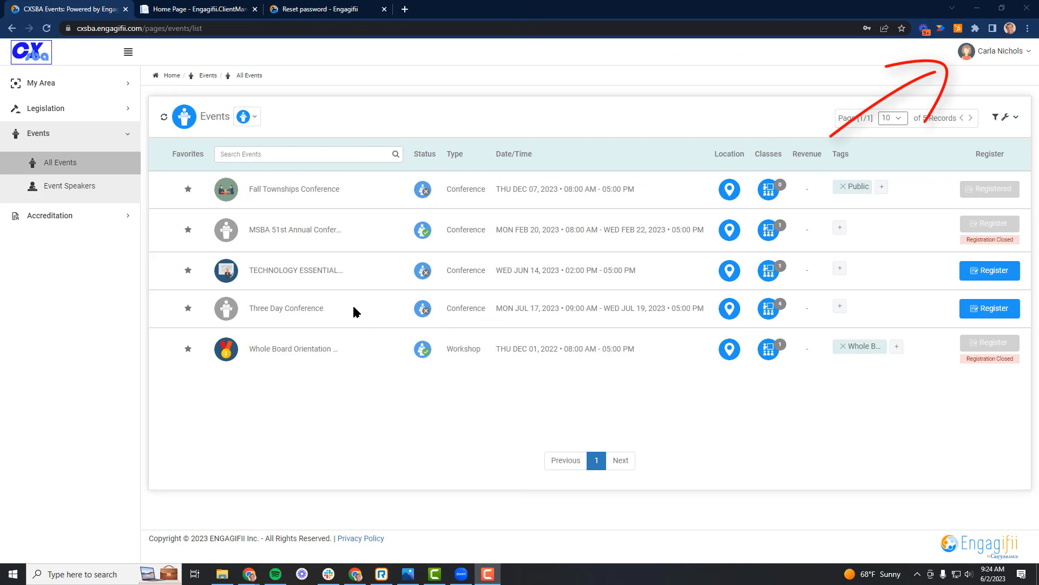
Start a member registration for the Three Day Conference and choose the second and third listed people as participants.
click(292, 311)
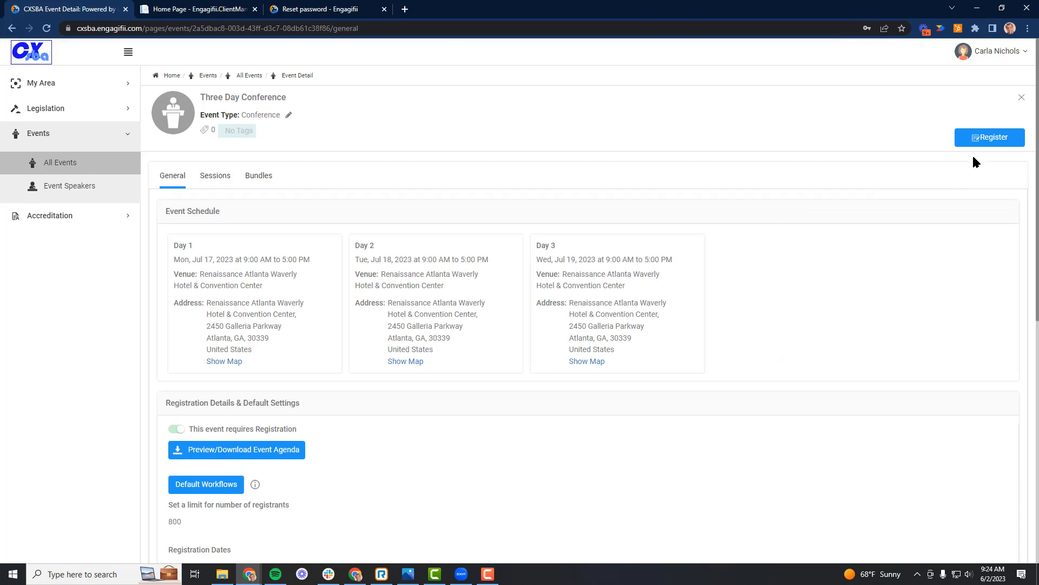
click(991, 142)
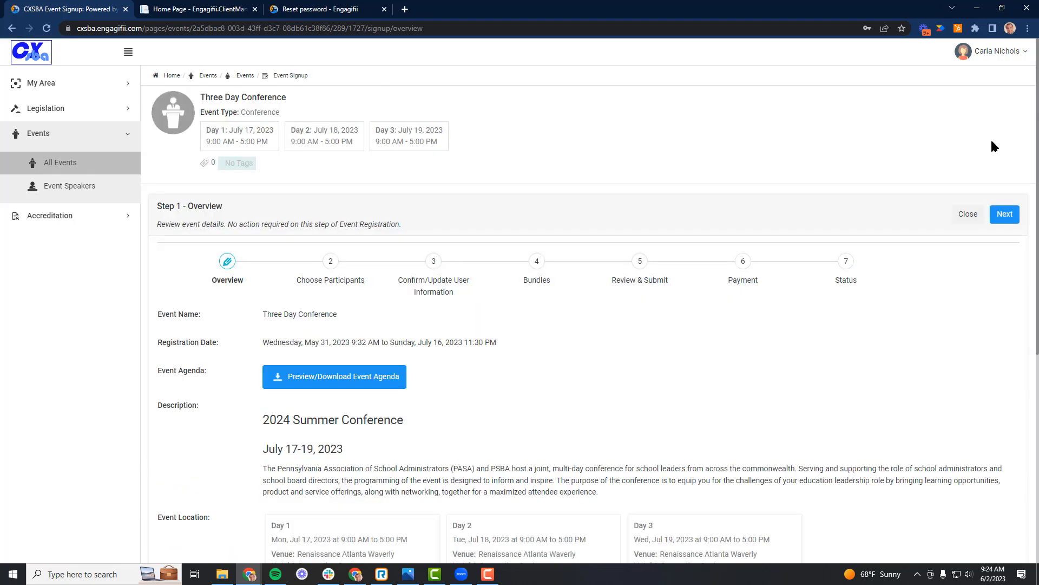
click(1002, 216)
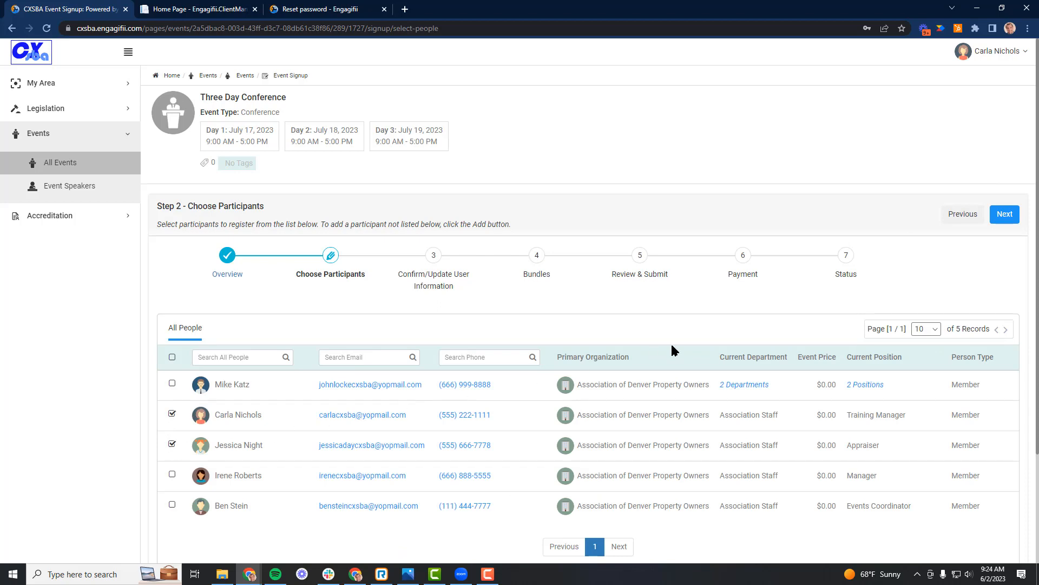
click(1011, 216)
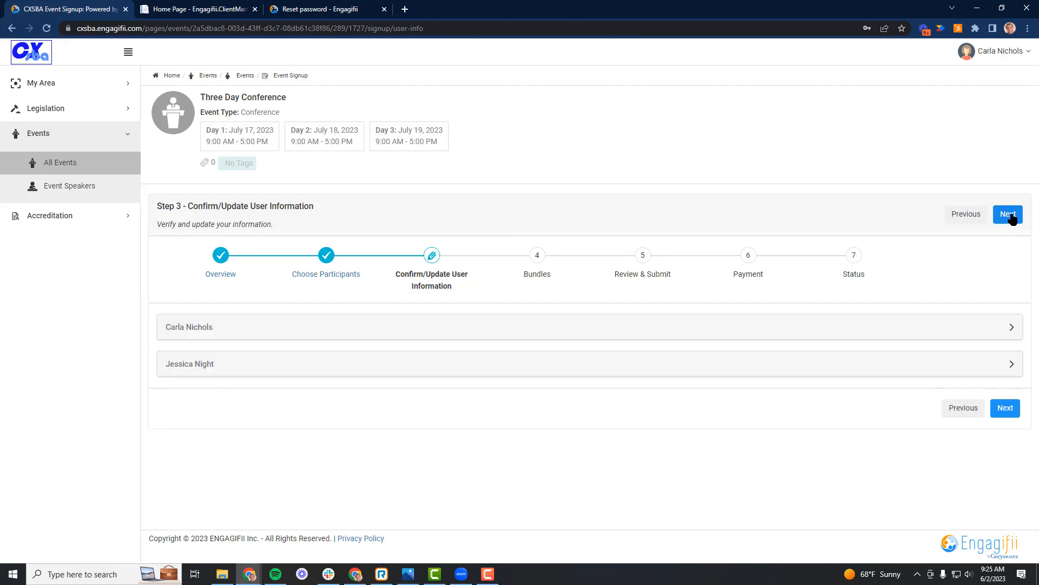
Review the first participant's basic information and continue the registration to the bundle selection.
click(1012, 332)
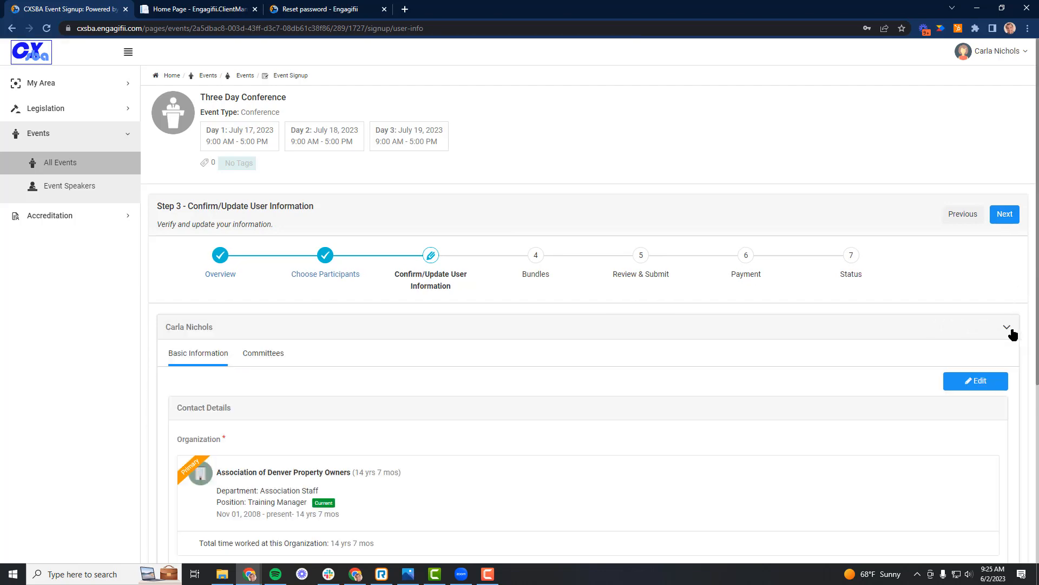
scroll(739, 420, down, 4)
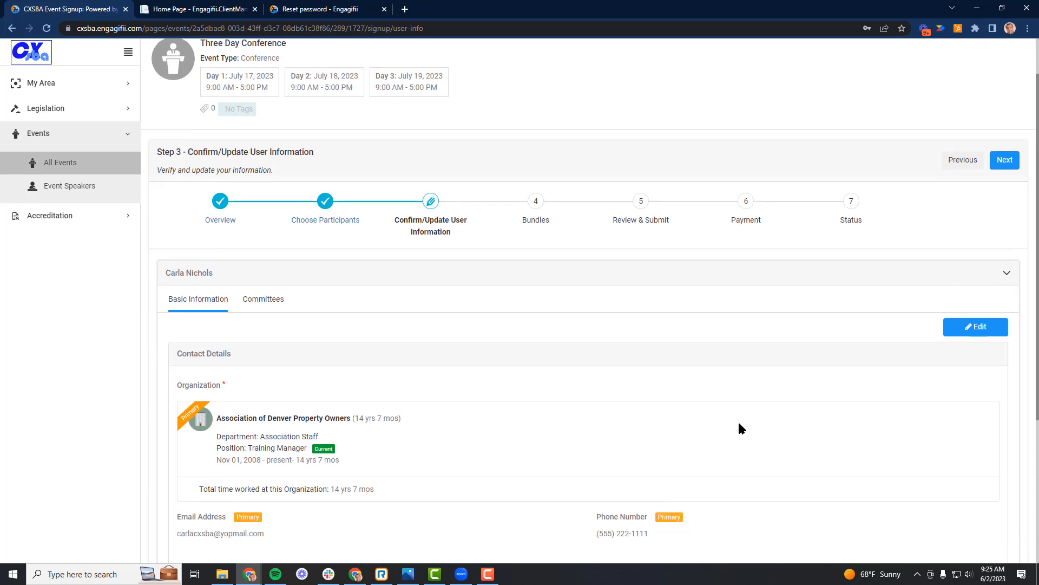
scroll(734, 427, up, 3)
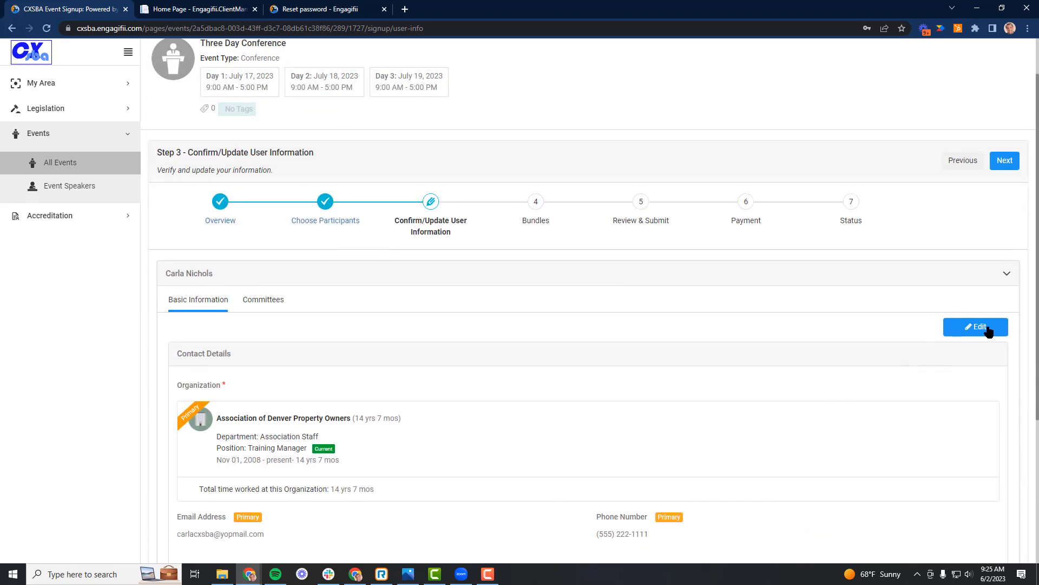
click(1001, 162)
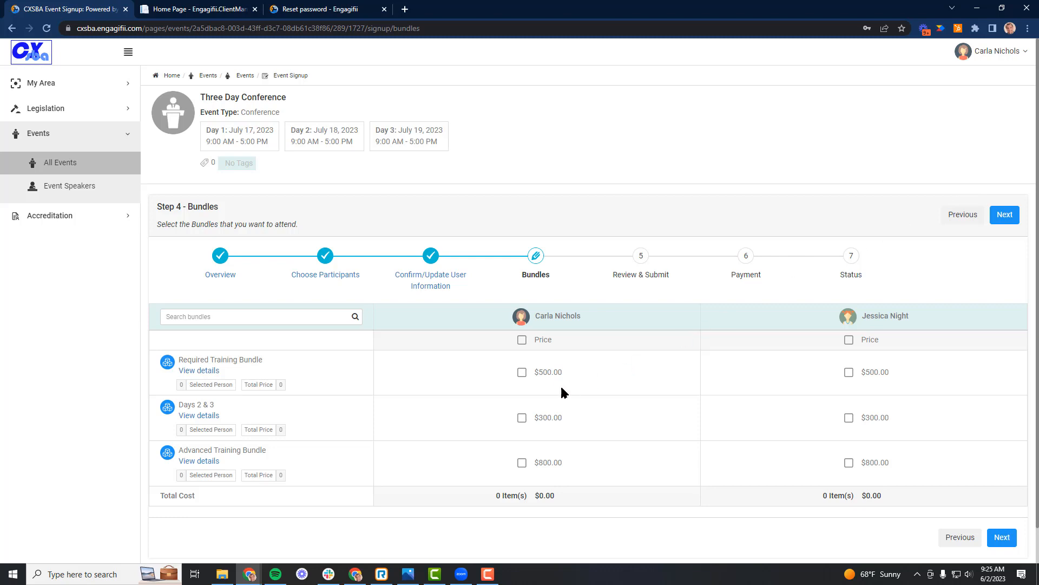
Select the Days 2 & 3 bundle for the first participant and the Advanced Training Bundle for the second, then proceed with the registration.
click(521, 419)
click(848, 463)
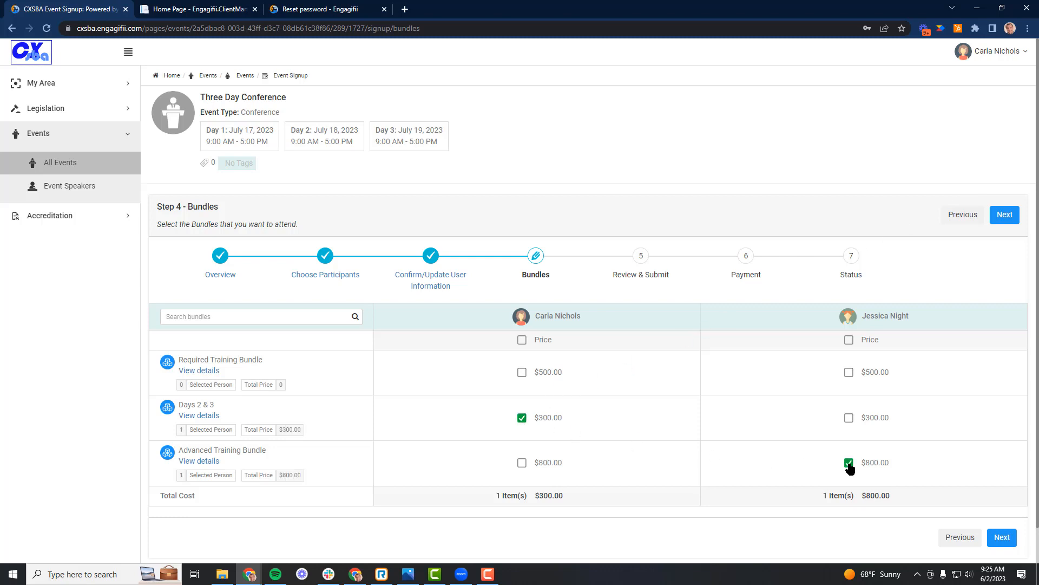
click(1002, 537)
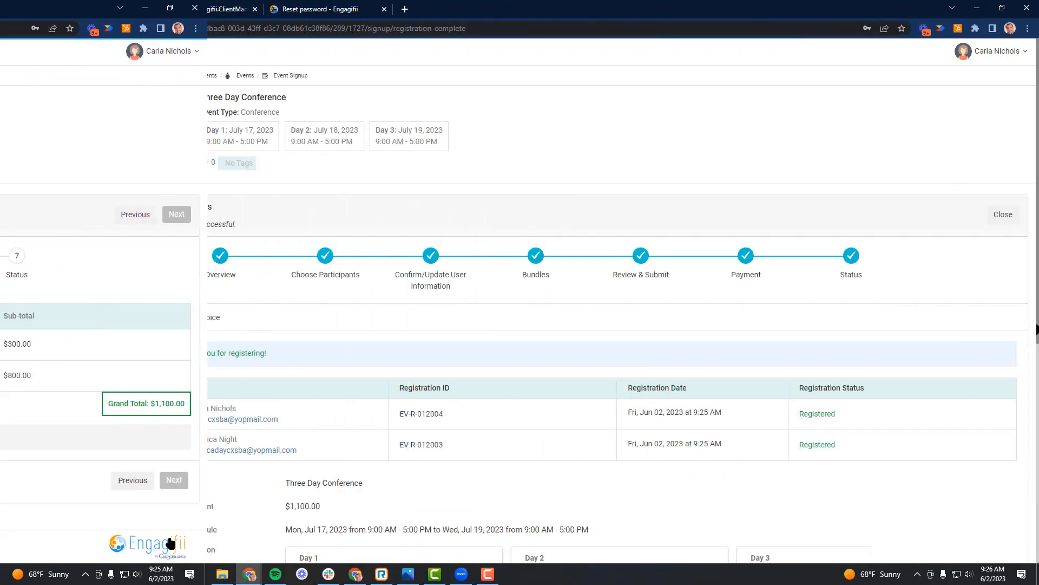
Review the registrants, event schedule, chosen bundles and payment on the registration status page, then close it.
scroll(1037, 328, down, 2)
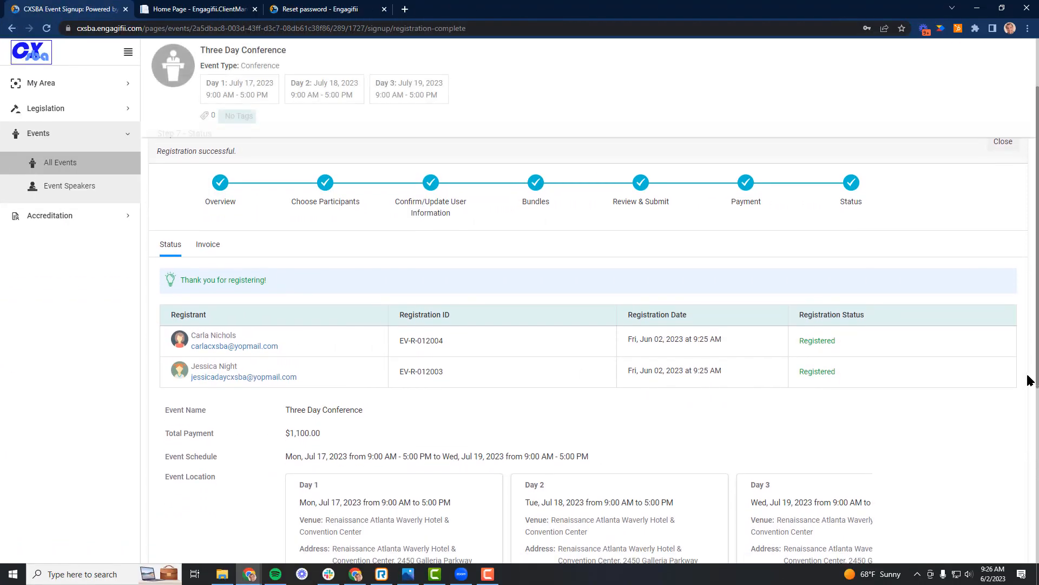
scroll(1026, 399, down, 3)
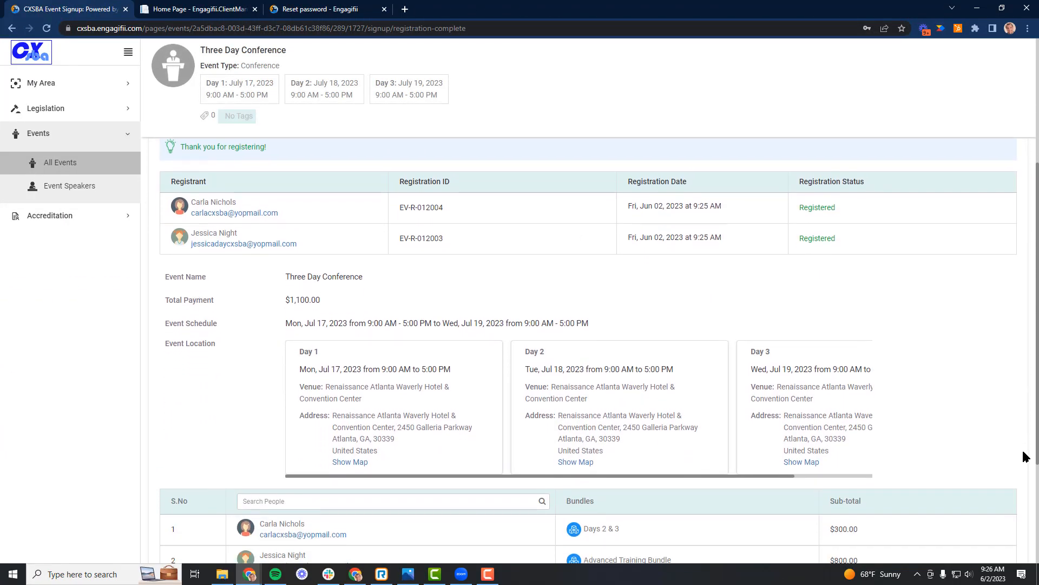
scroll(1026, 477, down, 3)
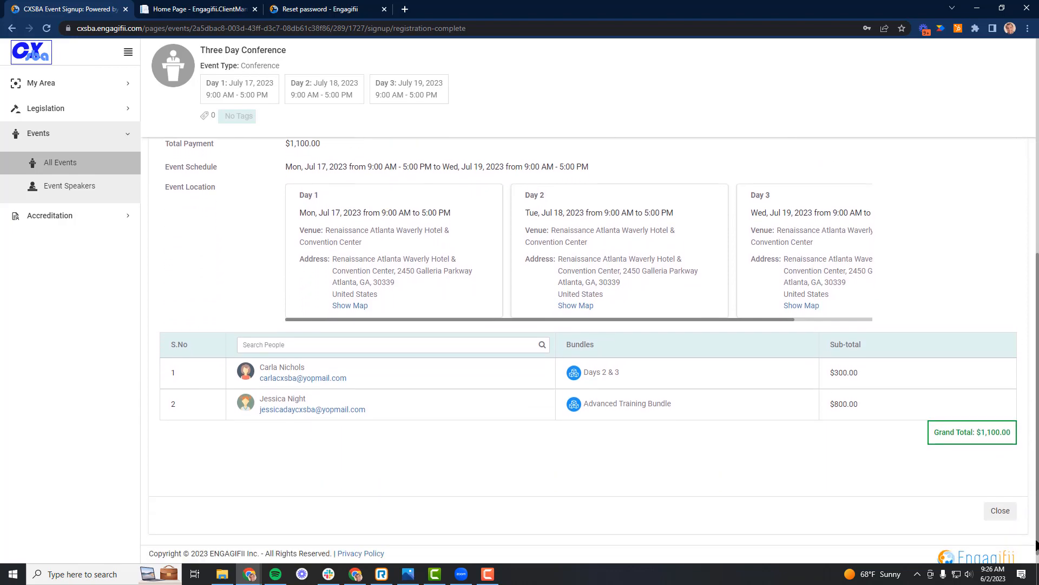
click(1000, 497)
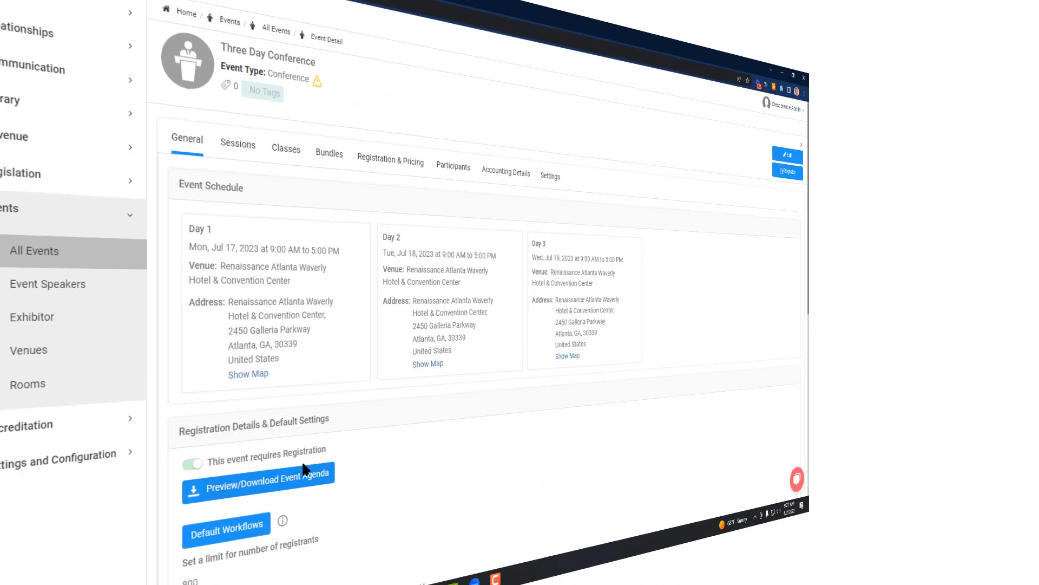
Examine the event days, classes and sessions included in the first participant's Days 2 & 3 bundle in the conference's participant list.
click(434, 174)
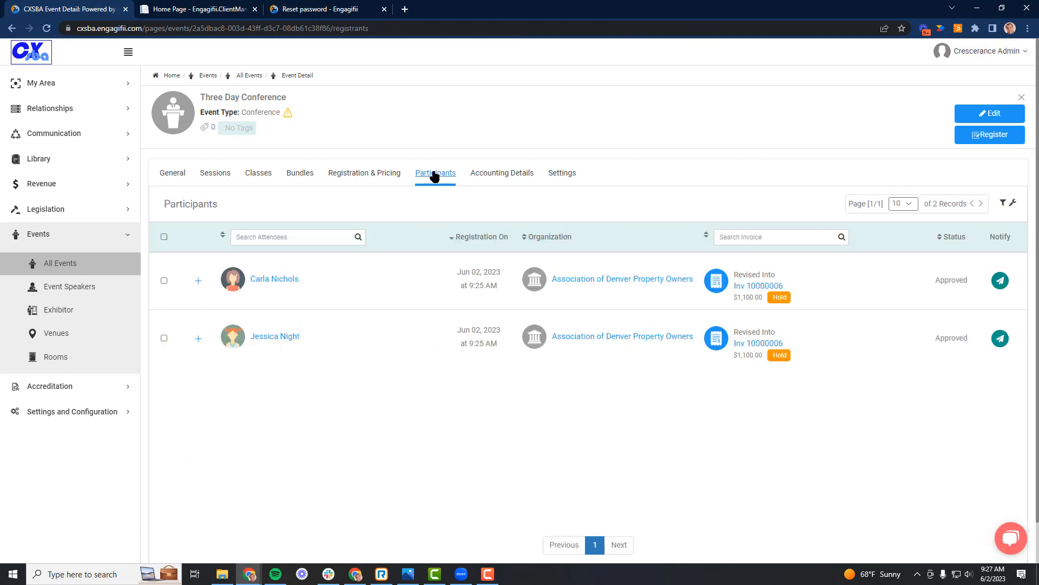
click(199, 281)
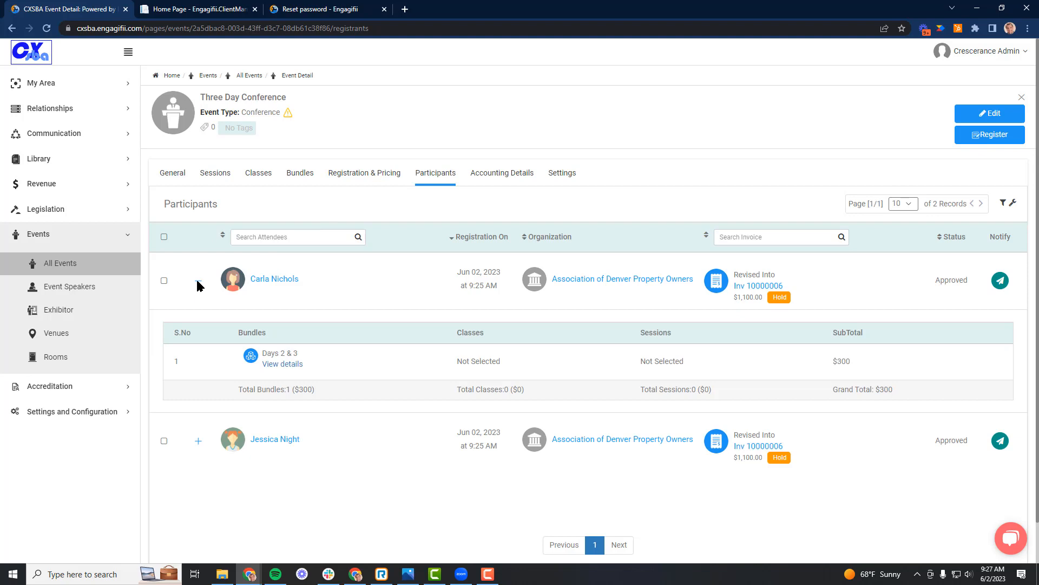
click(272, 367)
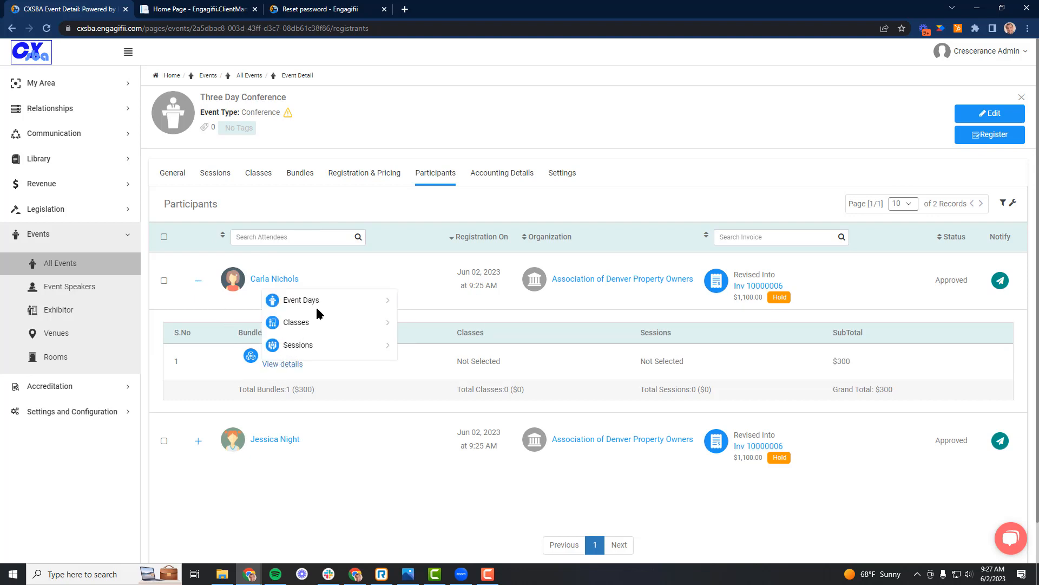
mouse_move(316, 305)
mouse_move(311, 328)
mouse_move(307, 348)
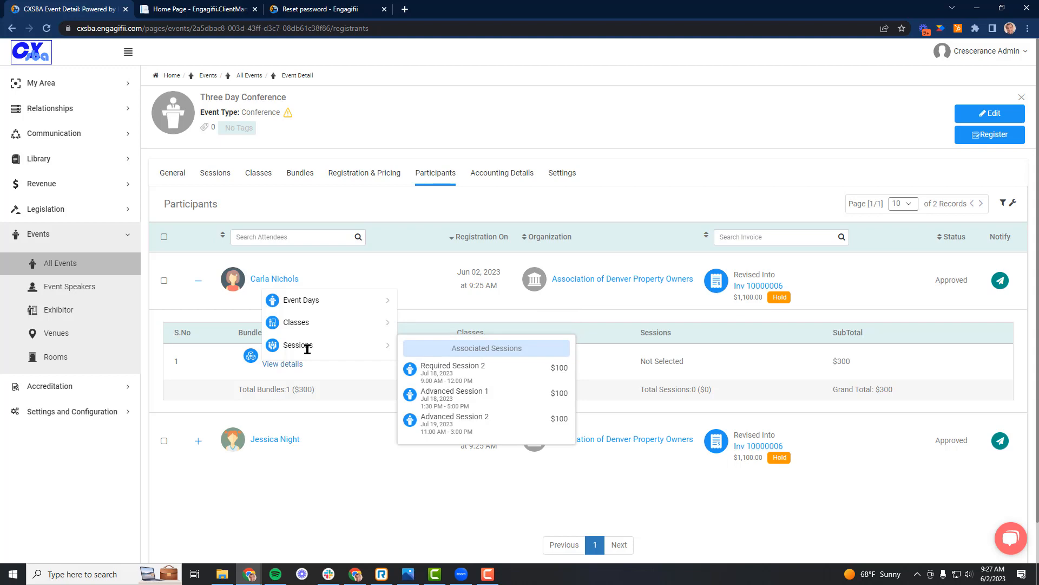